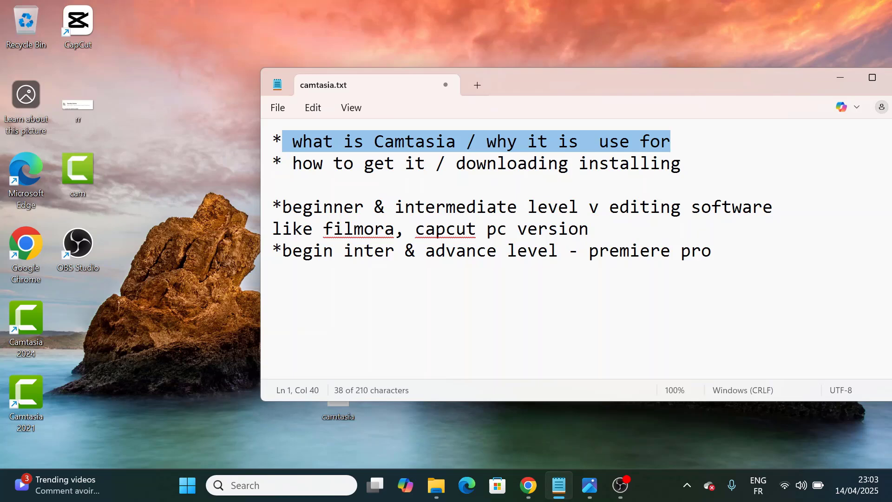
Highlight the points in the notes one by one, from downloading and installing Camtasia to the editing software levels.
left_click_drag(283, 163, 670, 169)
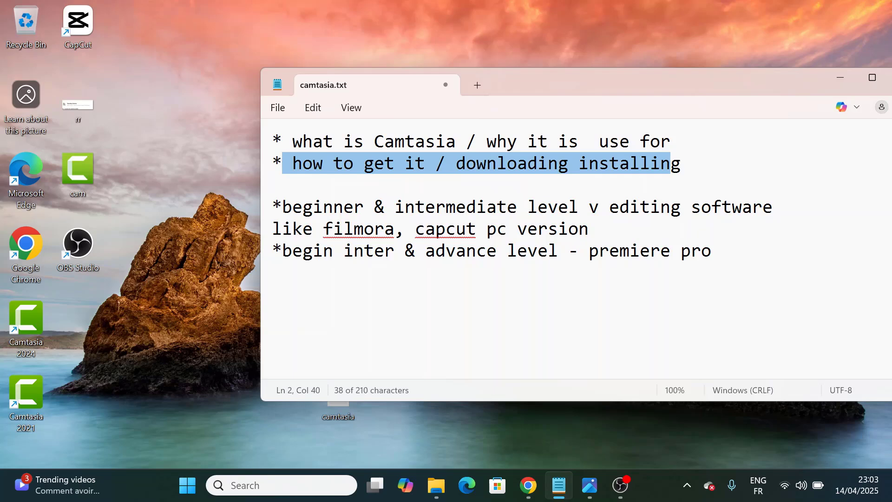
key("shift+Right")
key("shift+Right")
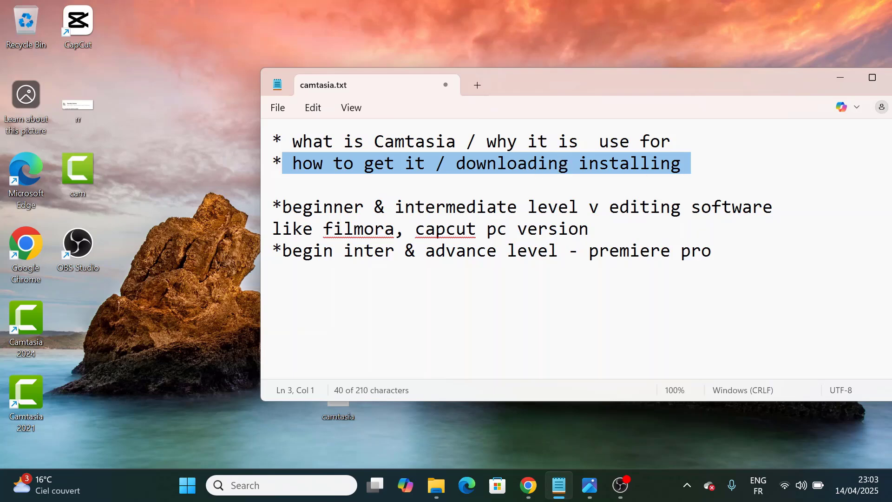
left_click(437, 187)
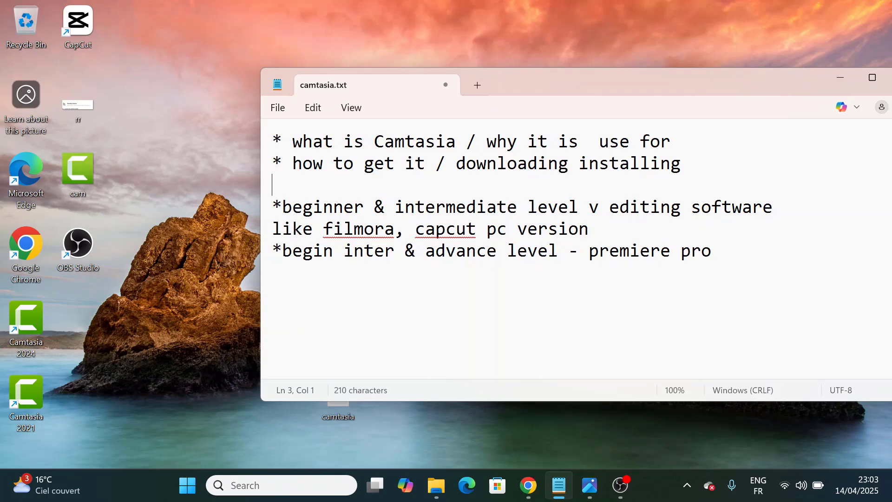
left_click_drag(282, 206, 273, 250)
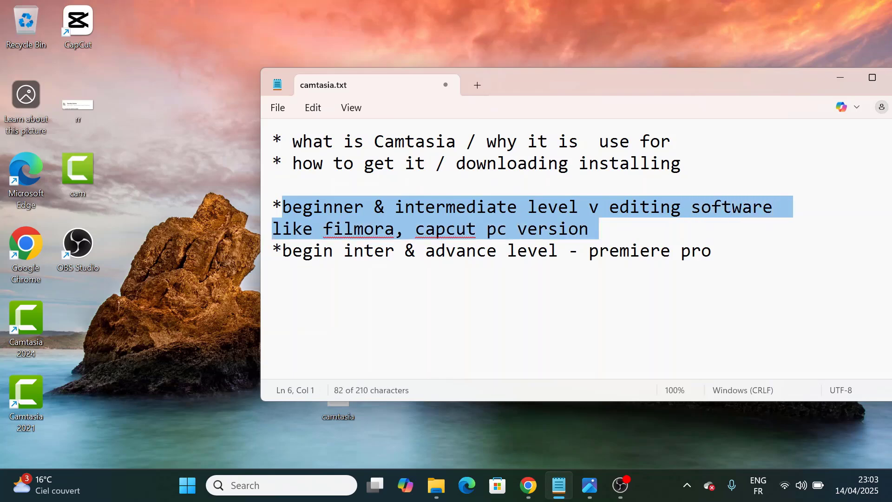
mouse_move(598, 229)
left_mouse_down()
mouse_move(538, 228)
mouse_move(598, 229)
left_mouse_up()
left_click_drag(282, 251, 278, 272)
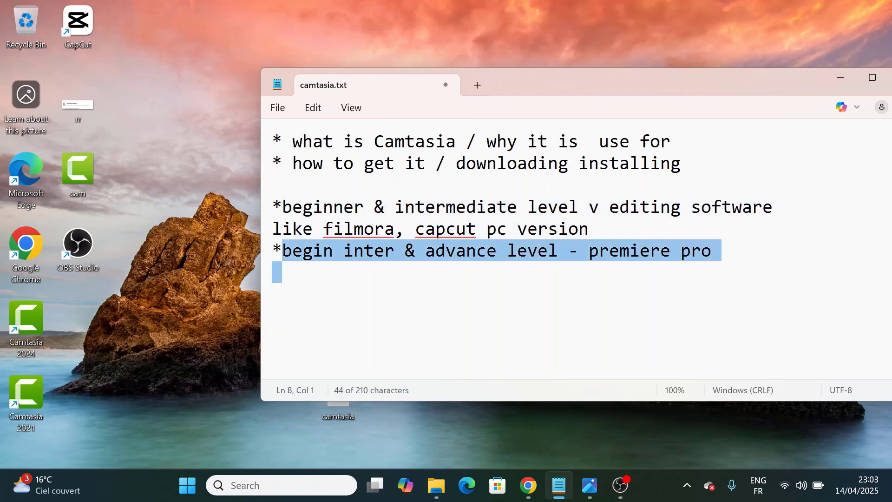
left_click_drag(688, 287, 712, 257)
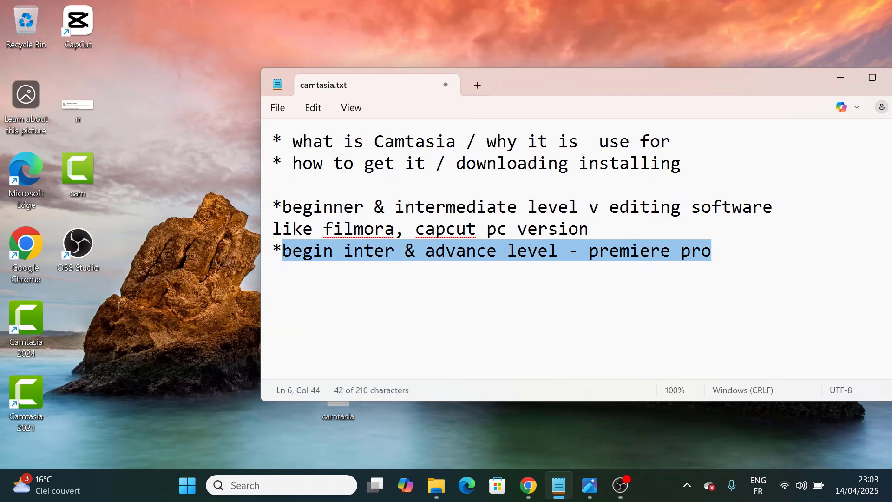
left_click(697, 298)
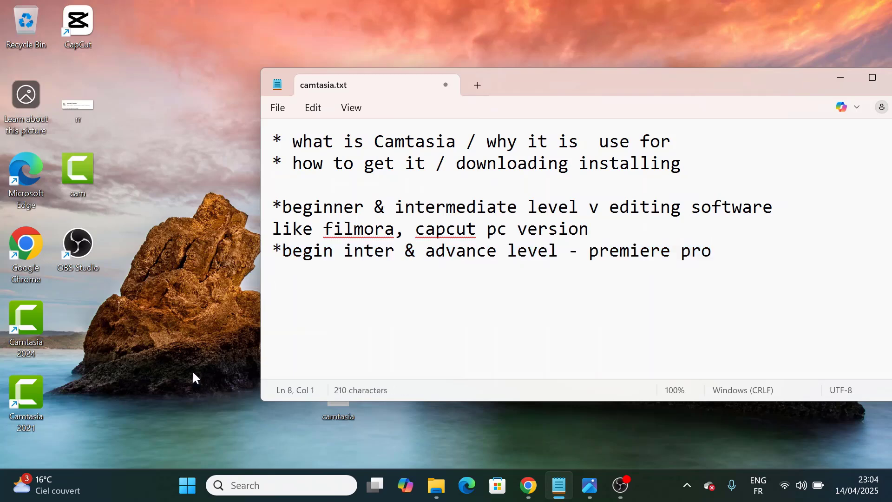
Launch Camtasia 2021, minimize the notes and set up a new recording from the start window.
left_click(29, 397)
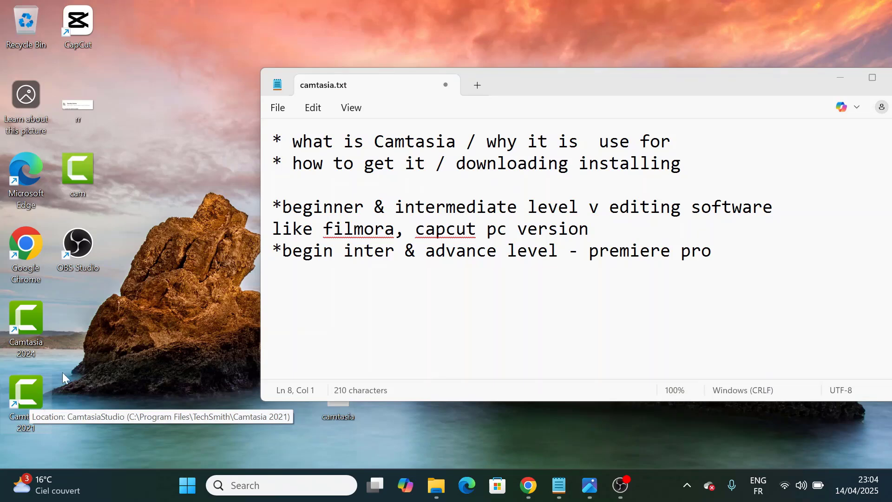
left_click(834, 77)
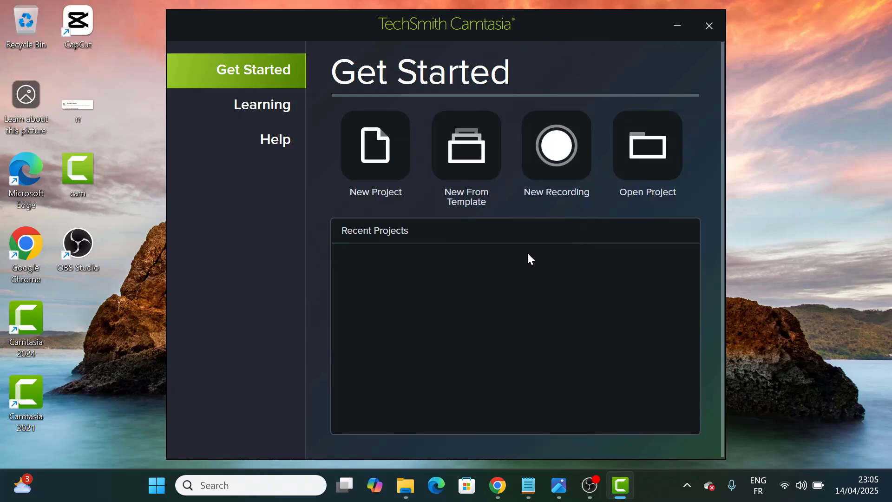
left_click(555, 156)
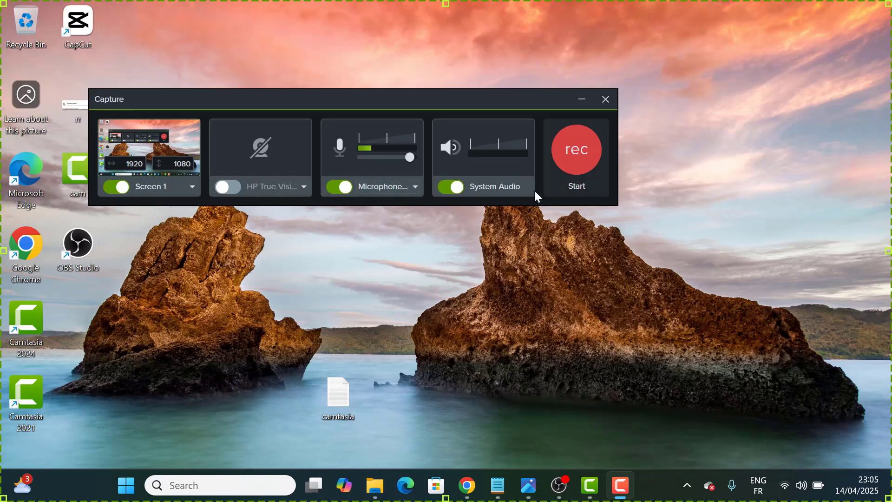
Review the capture area and microphone source options, and start recording Screen 1 with microphone and system audio.
left_click(192, 188)
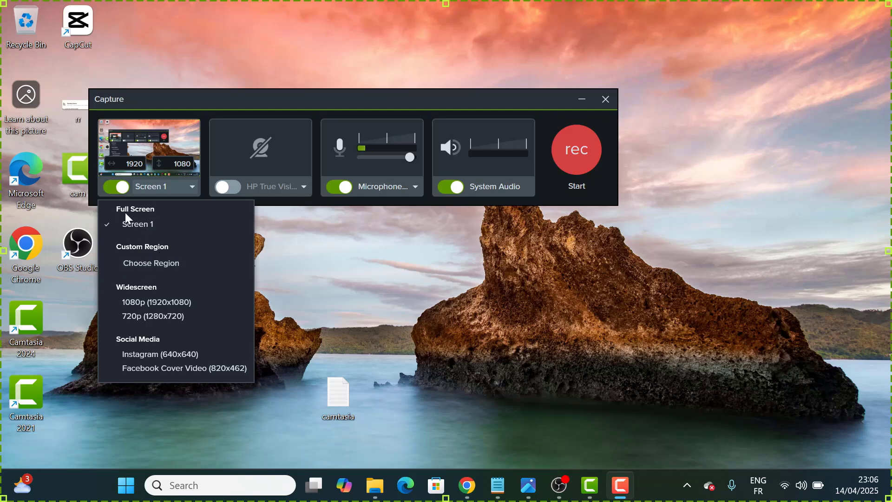
left_click(276, 127)
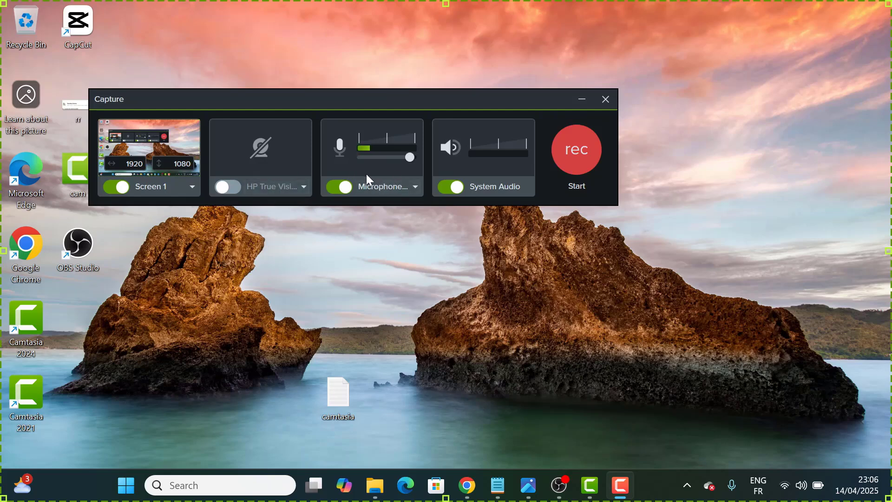
left_click(416, 188)
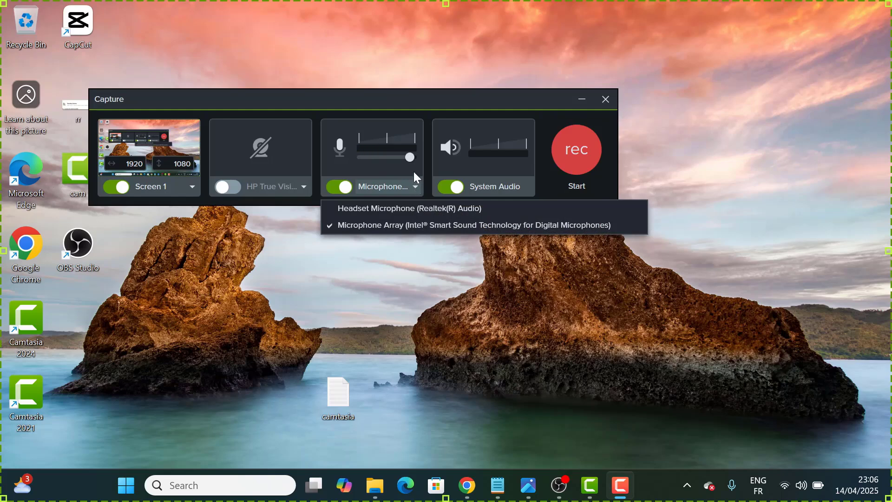
left_click(414, 172)
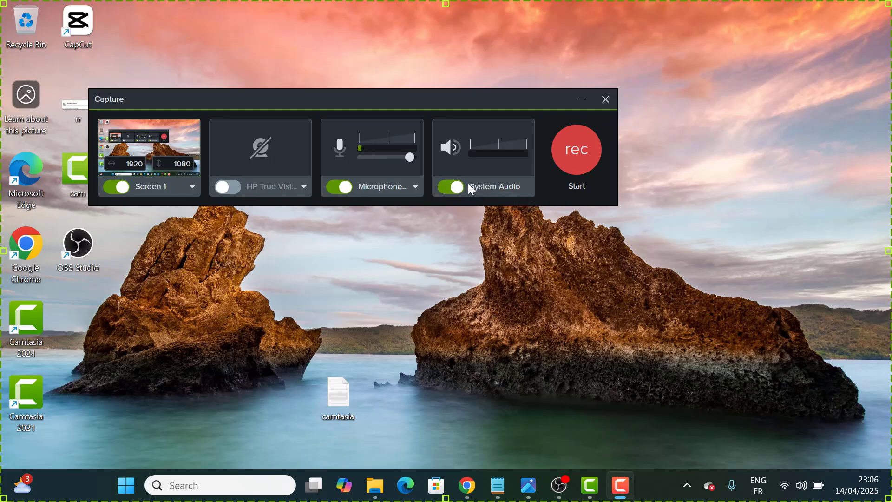
left_click(578, 150)
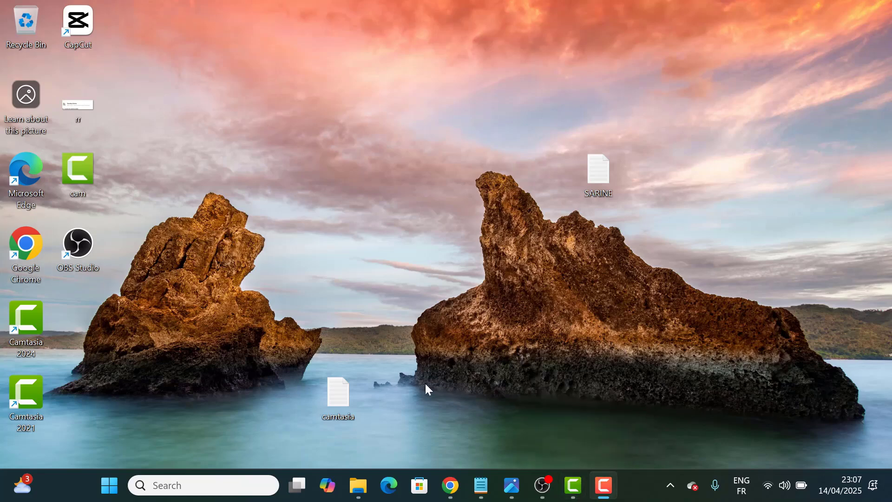
Switch to Chrome, search Google for Canva and open the Canva website.
left_click(450, 485)
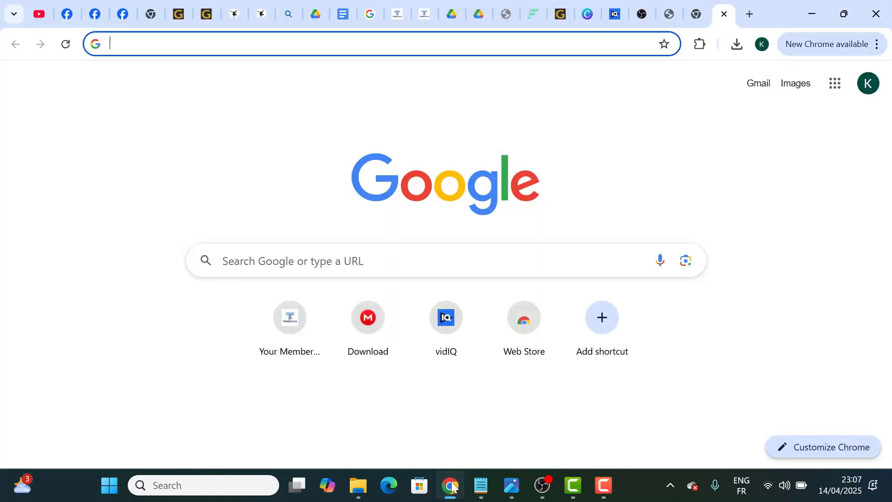
left_click(420, 262)
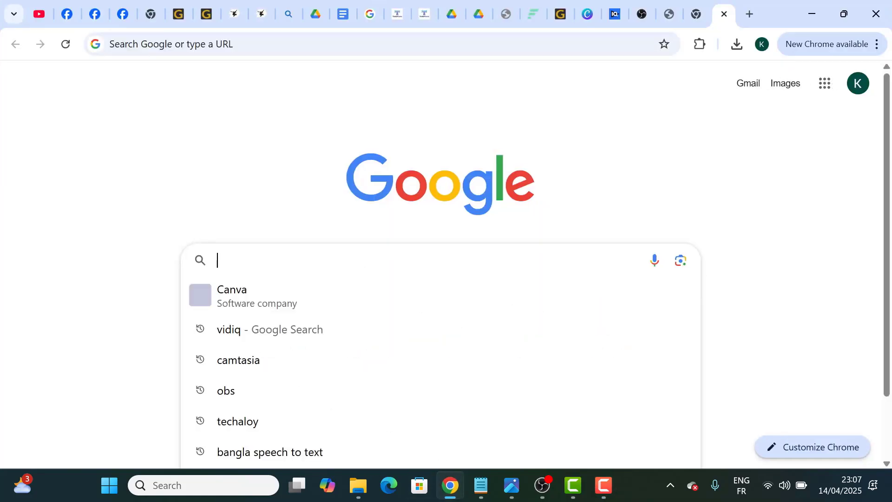
left_click(255, 292)
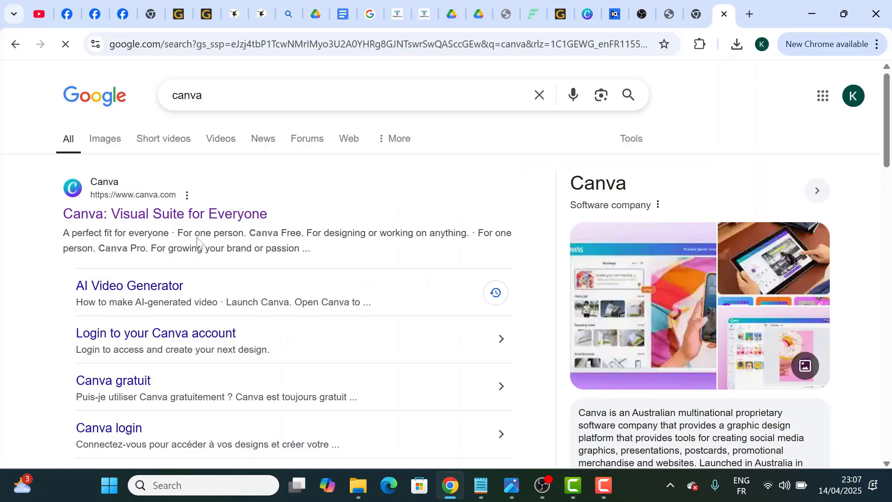
left_click(197, 215)
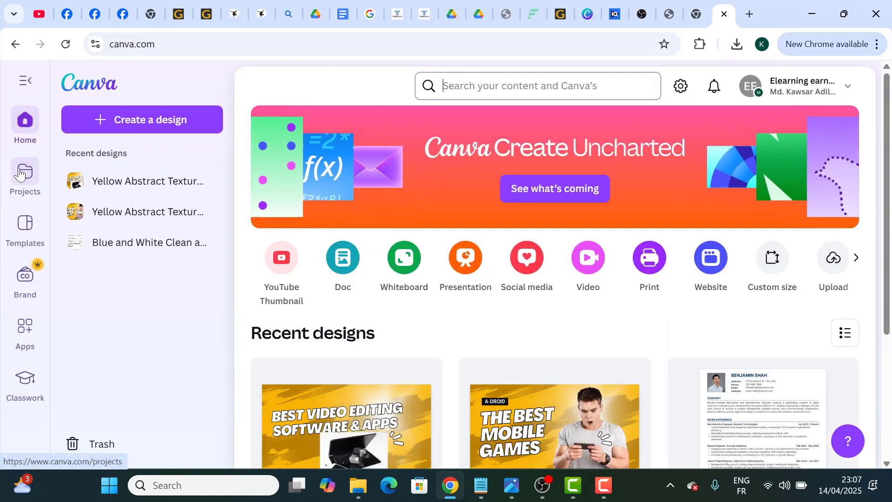
Browse Canva's Projects, Templates and Brand pages, and look through the designs and images under Projects.
left_click(21, 175)
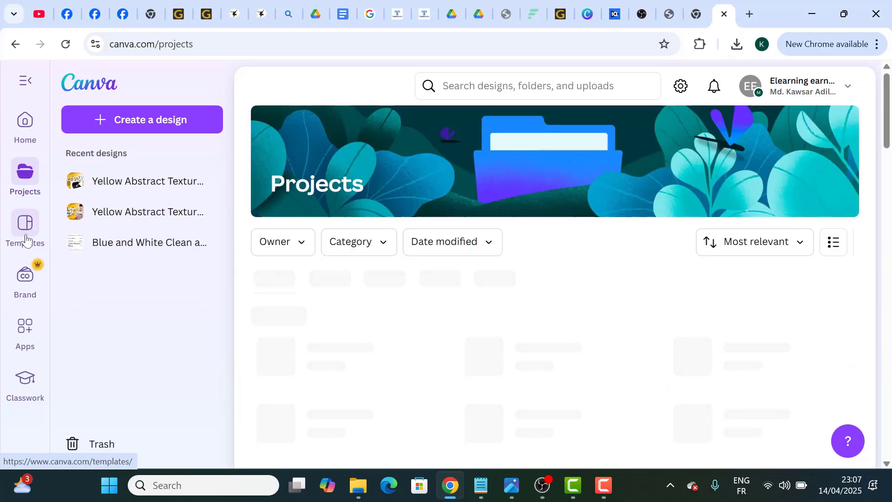
left_click(25, 237)
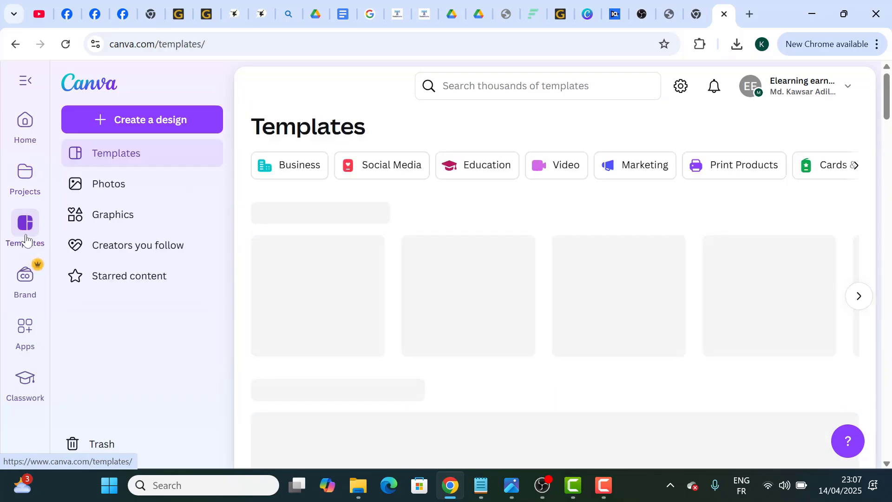
scroll(442, 277, "down", 10)
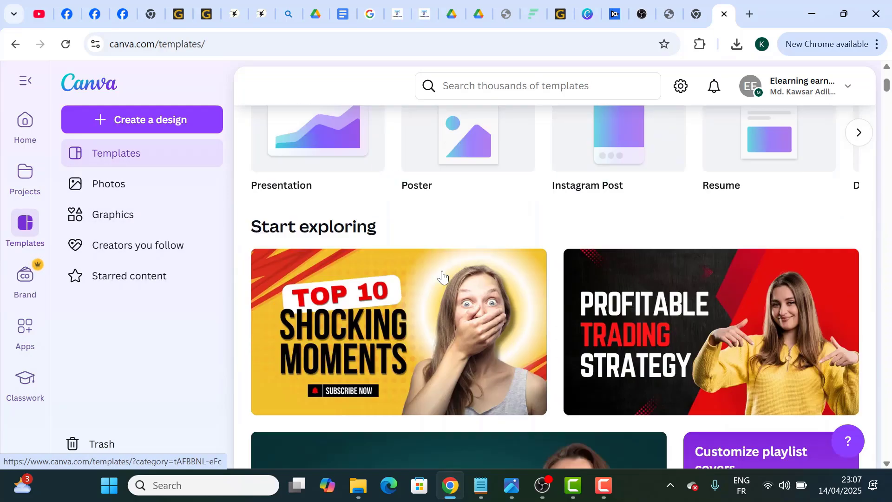
scroll(441, 277, "down", 10)
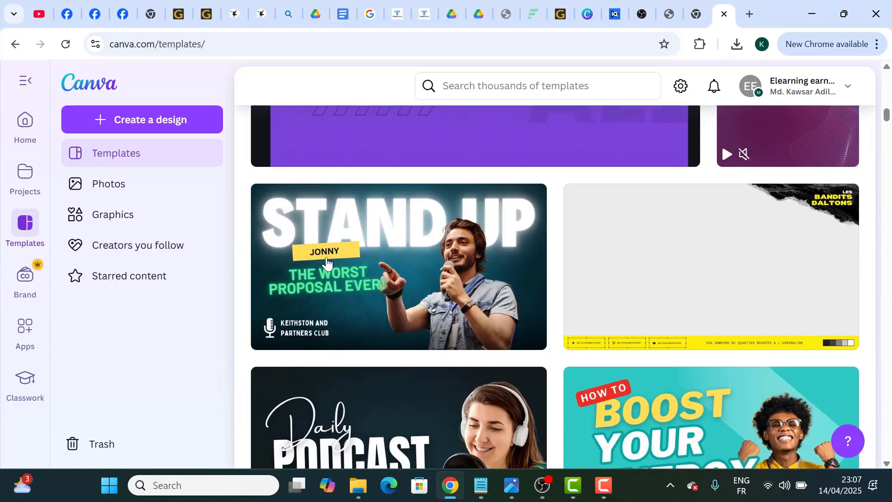
left_click(27, 272)
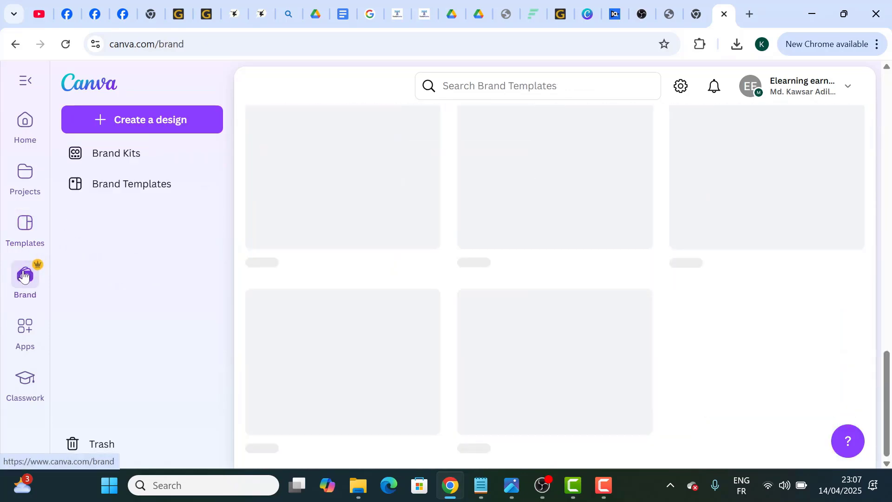
scroll(314, 285, "down", 4)
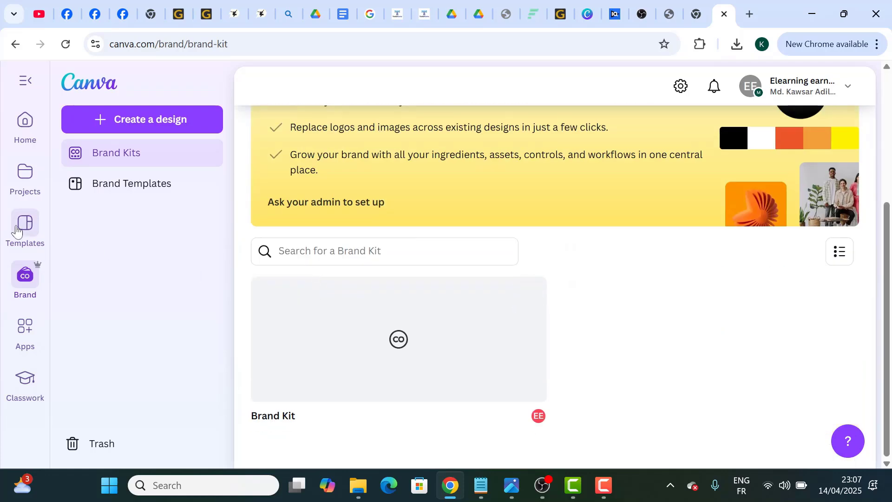
left_click(29, 178)
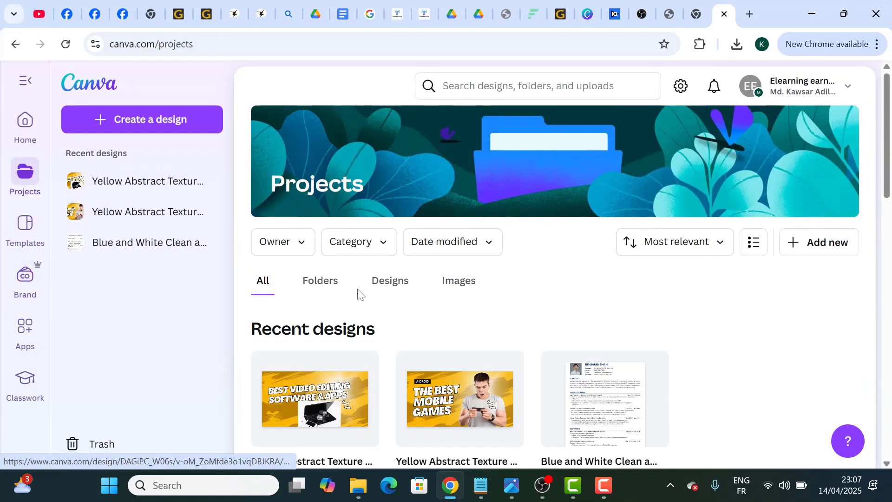
scroll(359, 293, "down", 15)
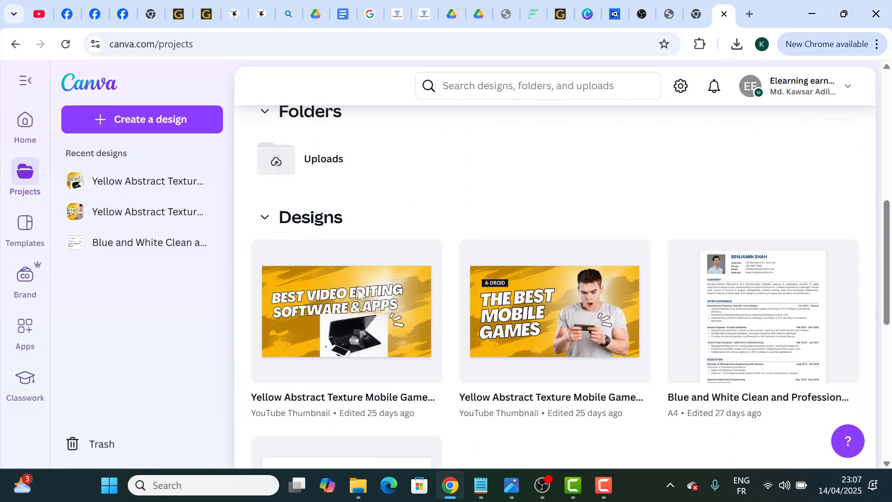
scroll(359, 294, "down", 3)
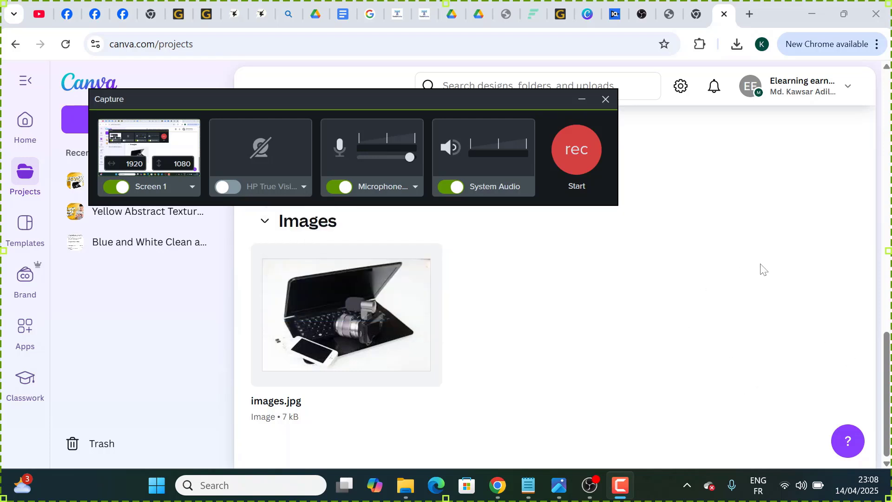
Move the Capture window out of the way, minimize the browser and preview the new screen recording in the Camtasia editor.
left_click_drag(517, 112, 761, 389)
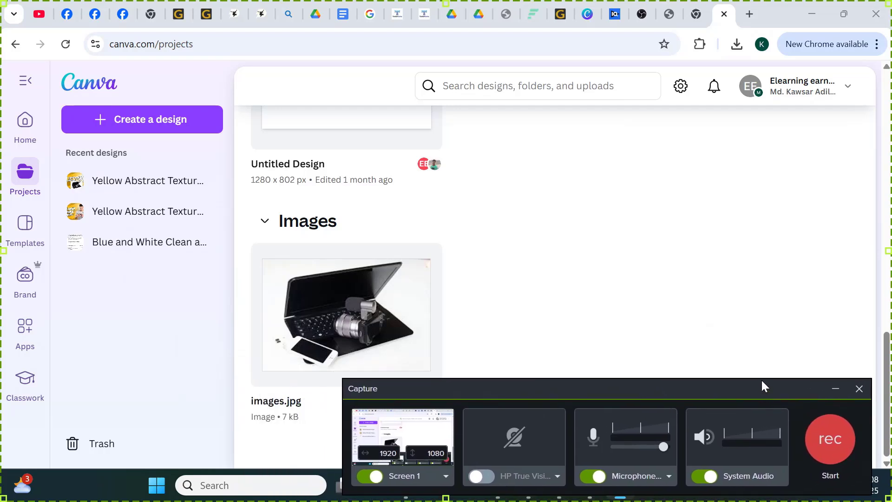
left_click(812, 13)
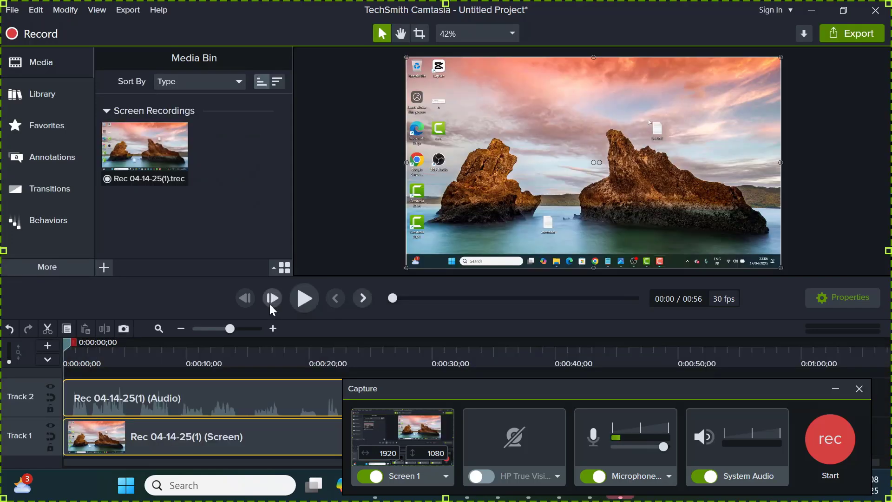
left_click(304, 300)
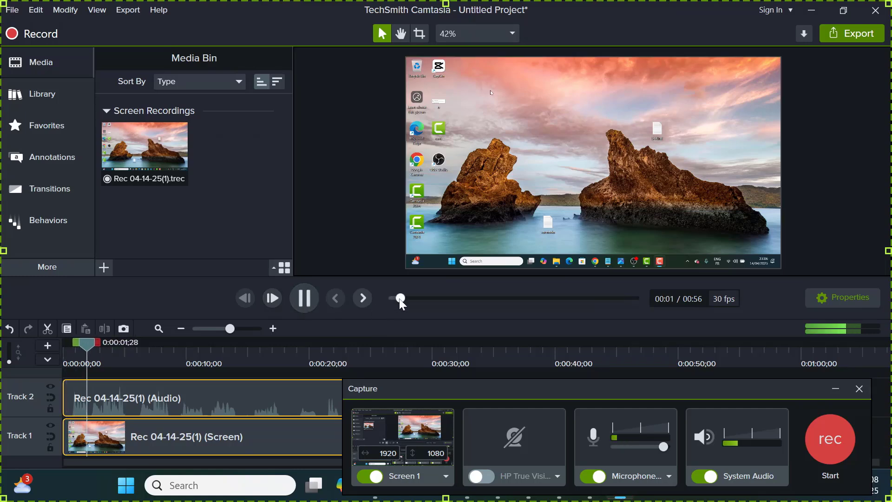
left_click_drag(399, 298, 355, 341)
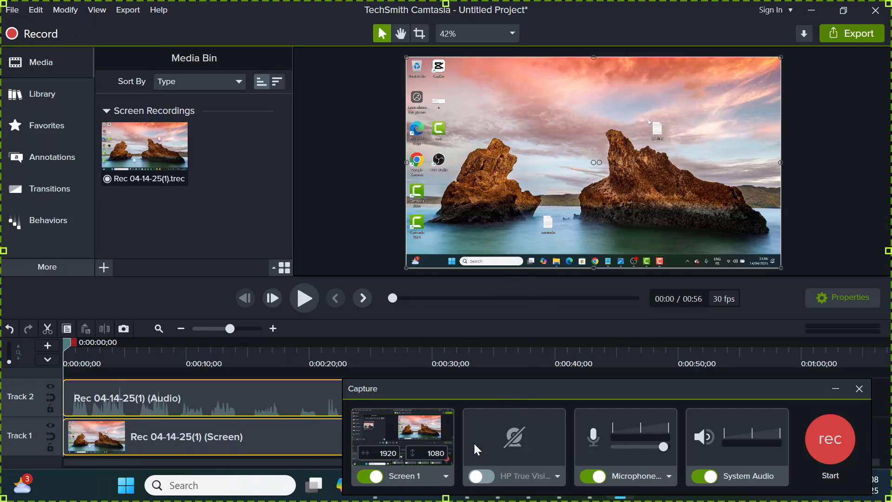
Minimize the Camtasia editor, move the Capture window clear of the taskbar and bring back the camtasia.txt notes.
left_click(811, 10)
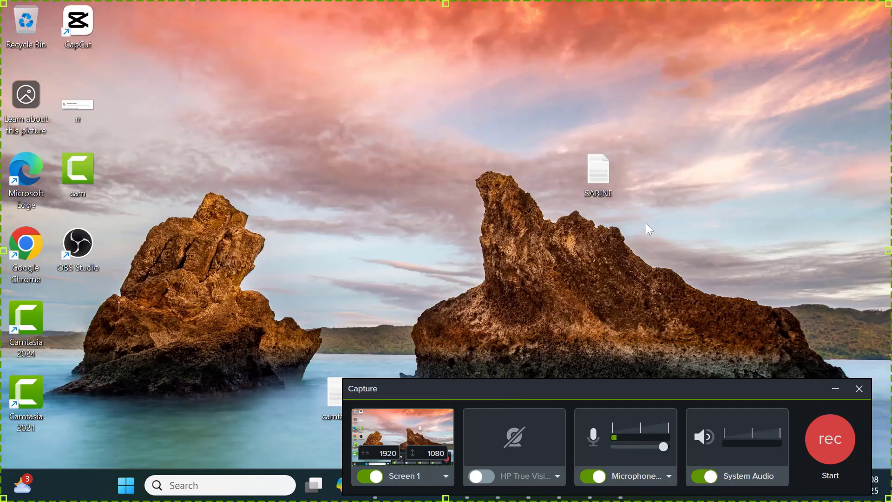
left_click_drag(612, 387, 616, 320)
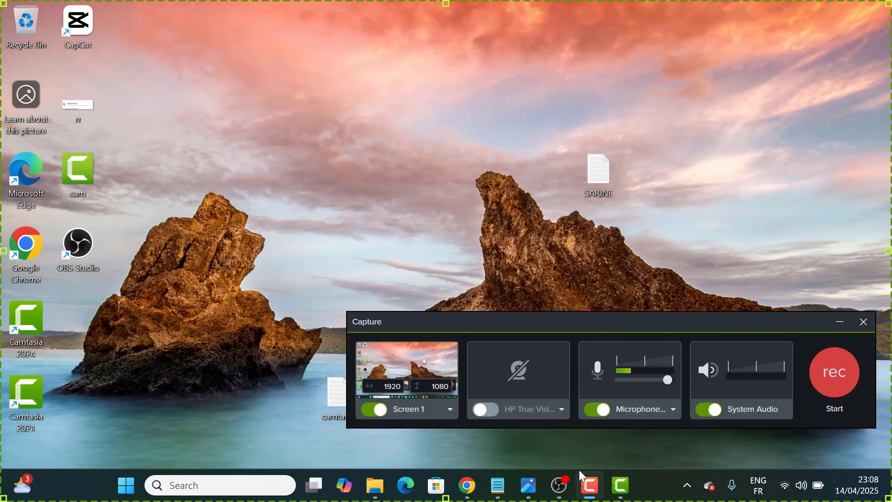
left_click(498, 488)
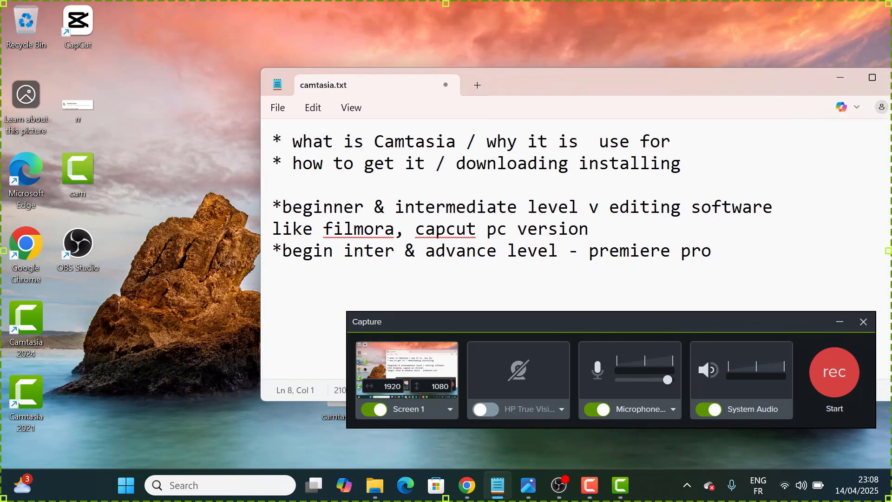
Highlight the Filmora, CapCut and Premiere Pro notes, then switch to the Camtasia editor and move the Capture window aside.
left_click_drag(324, 228, 711, 251)
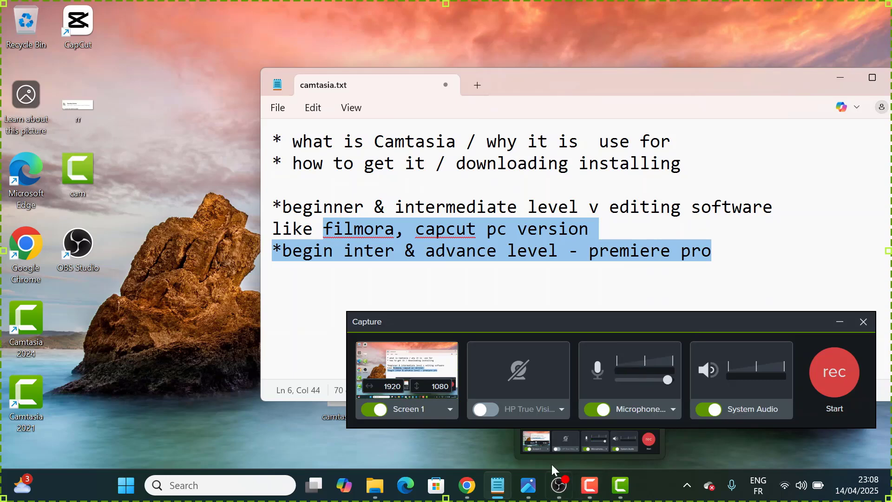
left_click(620, 485)
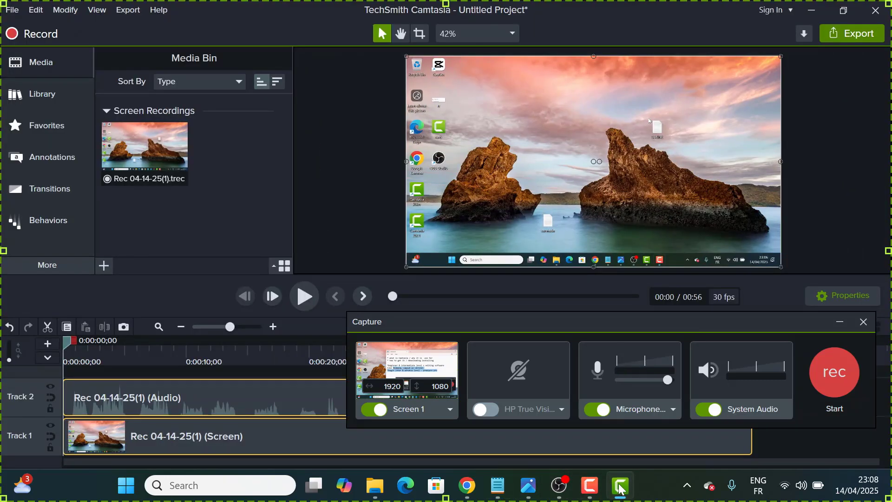
left_click_drag(448, 325, 818, 342)
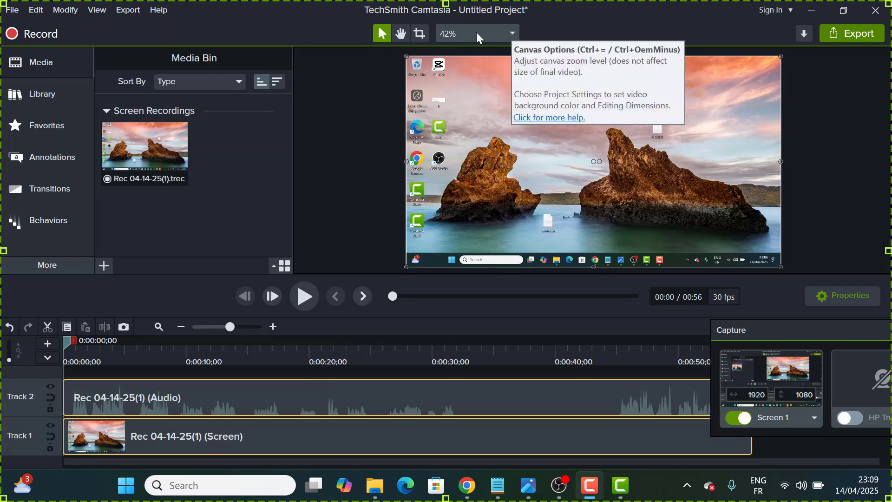
Try the canvas zoom levels 100% and 25%, and return the canvas to Fit.
left_click(511, 33)
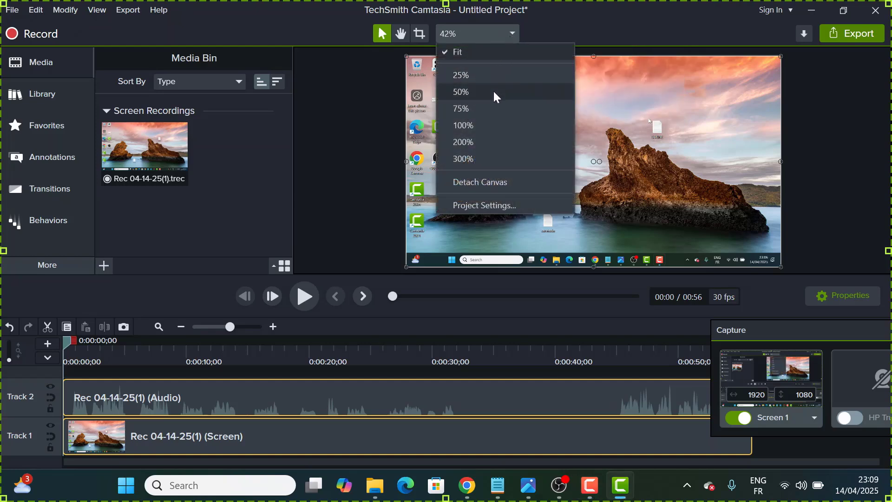
left_click(489, 125)
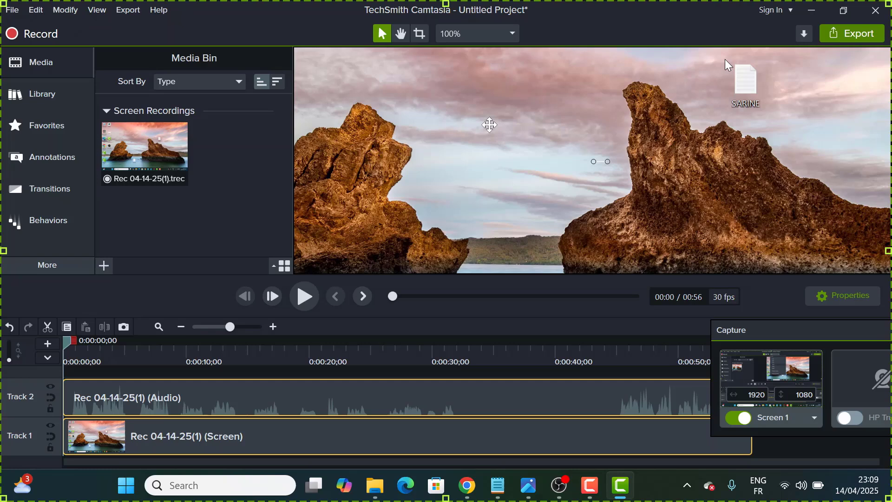
left_click(509, 38)
left_click(496, 76)
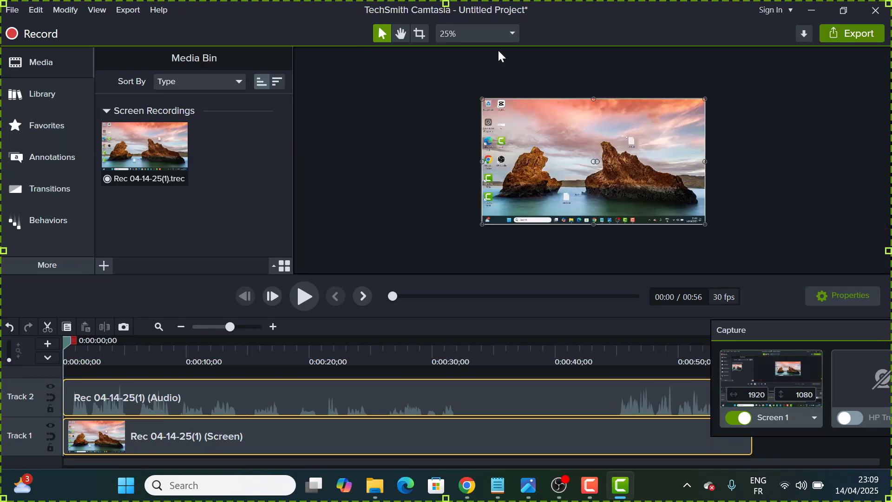
left_click(510, 34)
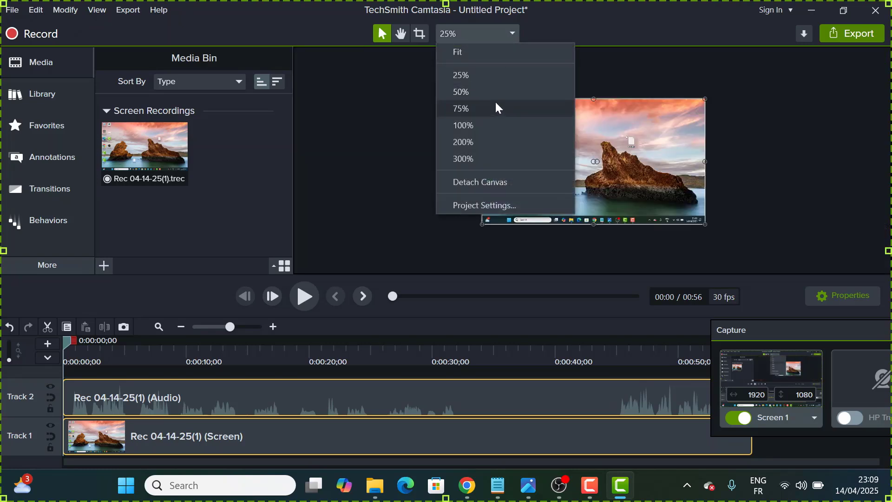
left_click(490, 53)
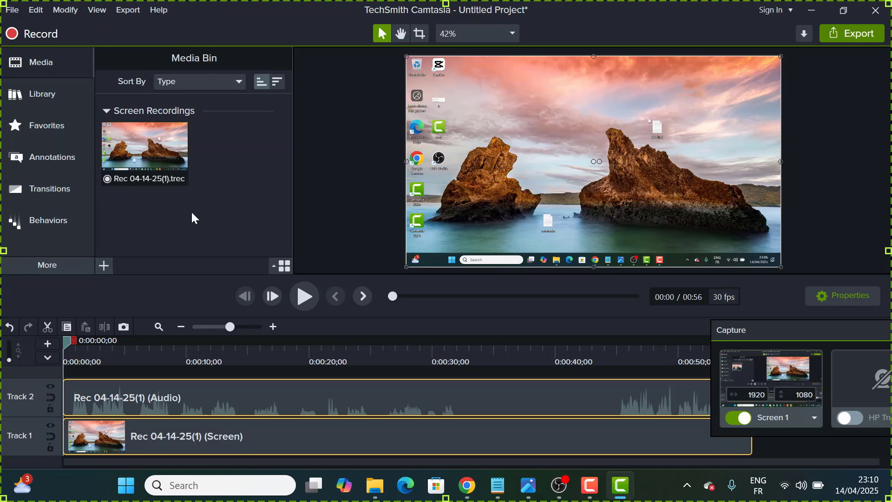
Look through the import options for media, recordings, captions and Google Drive, and open and cancel the media import dialog.
left_click(104, 266)
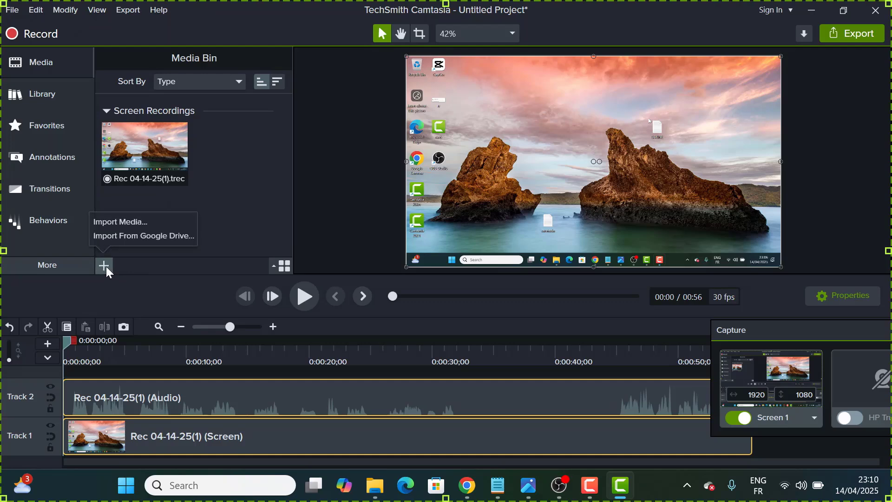
left_click(223, 210)
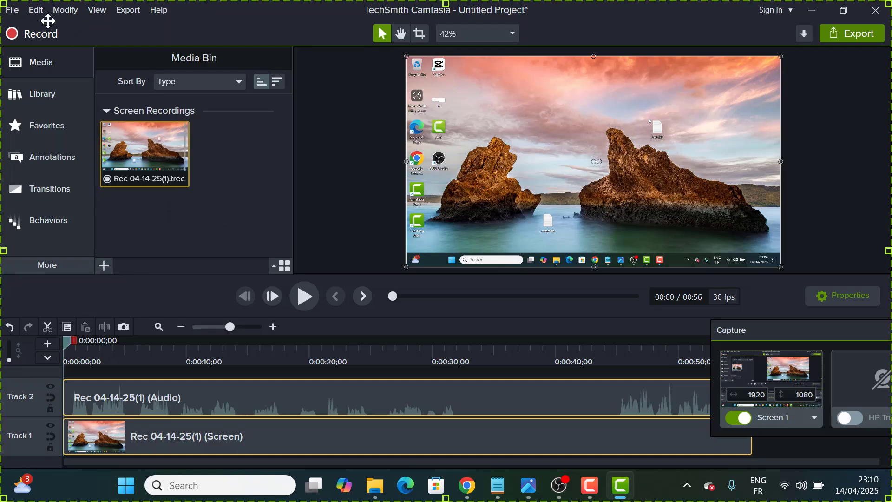
left_click(17, 8)
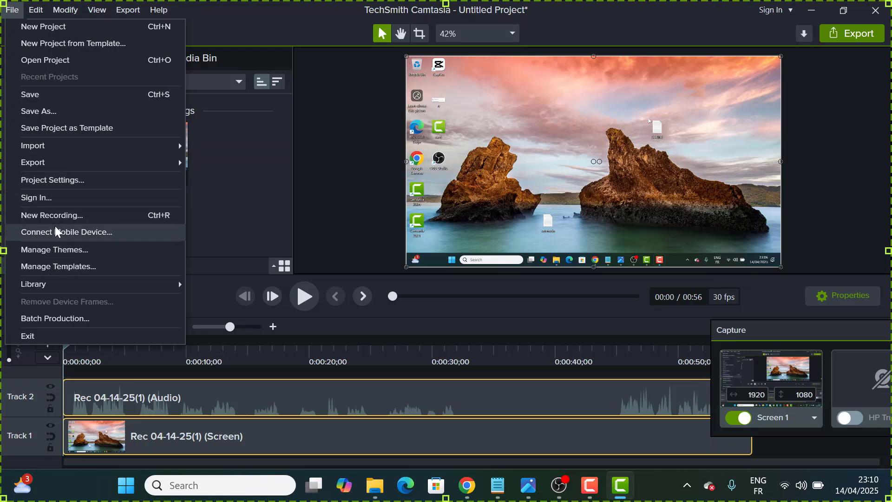
mouse_move(64, 148)
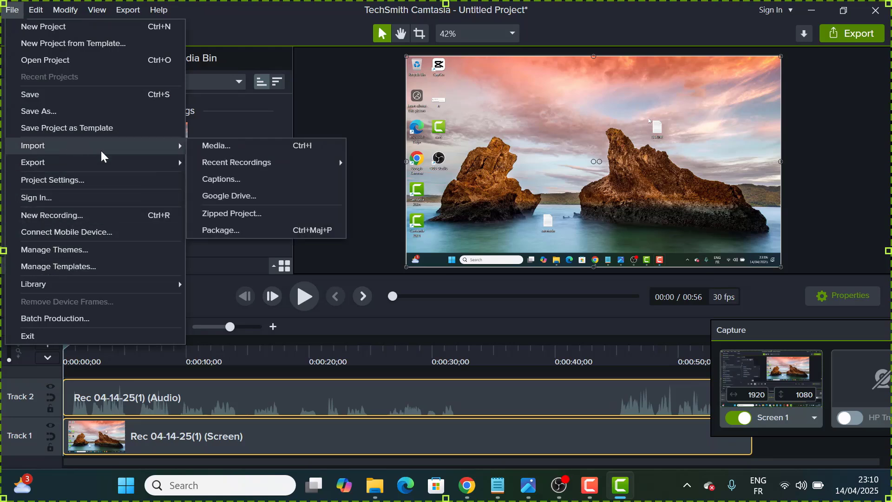
left_click(320, 259)
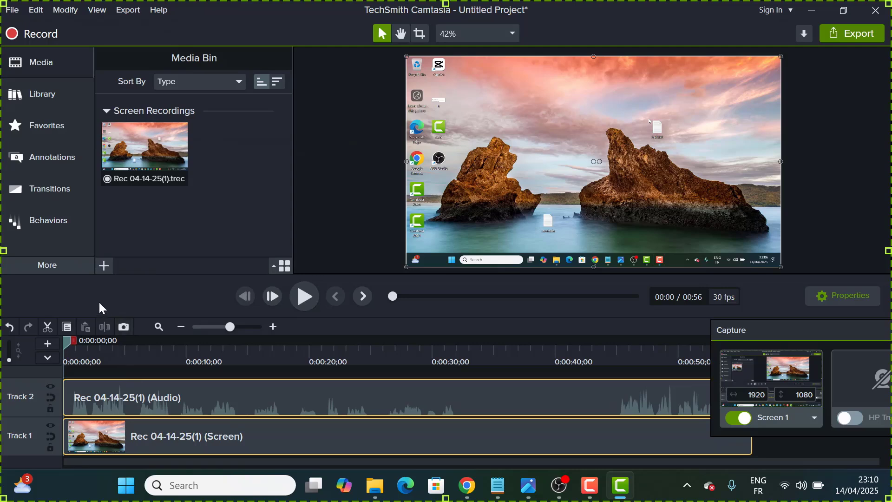
left_click(106, 269)
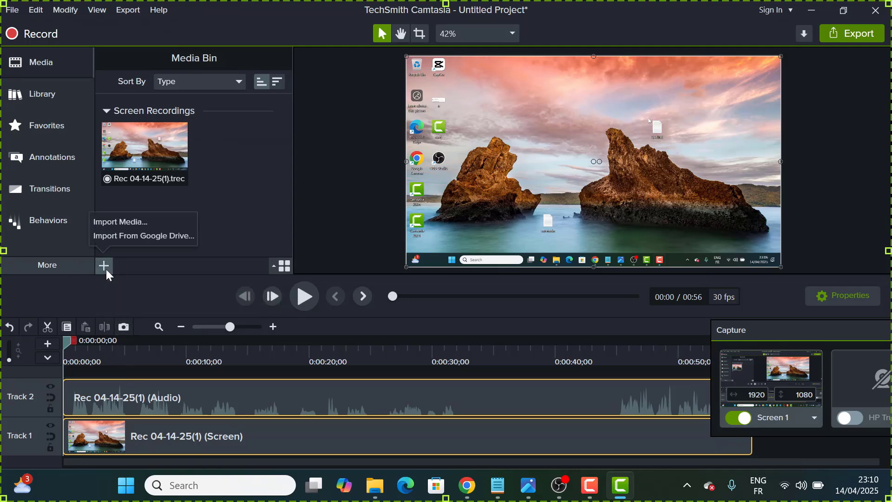
left_click(110, 223)
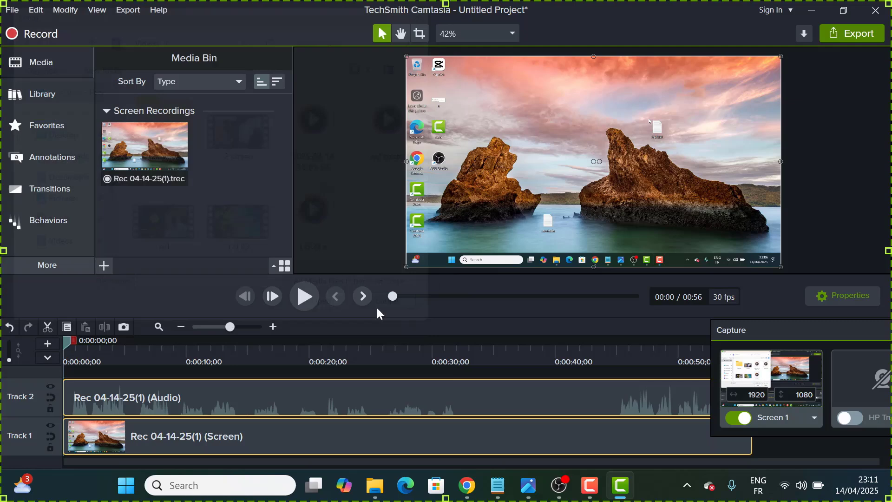
left_click(377, 310)
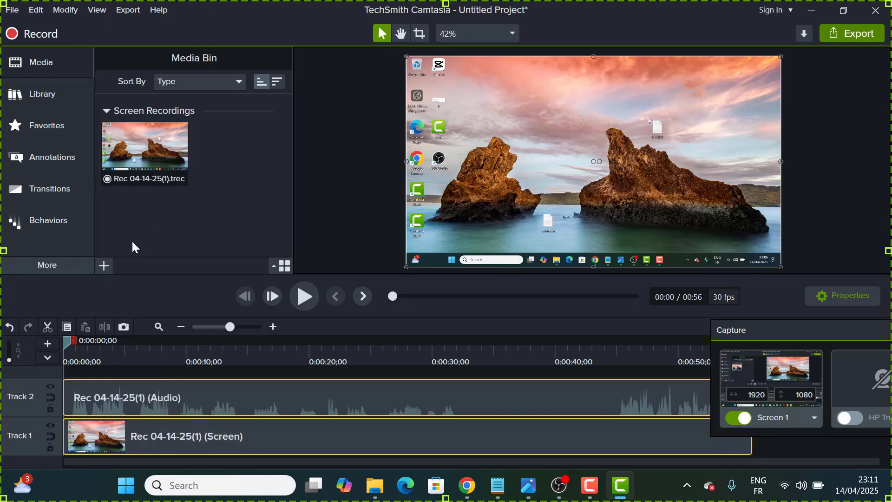
Import the eid video from the Videos folder into the Media Bin.
left_click(111, 265)
left_click(108, 223)
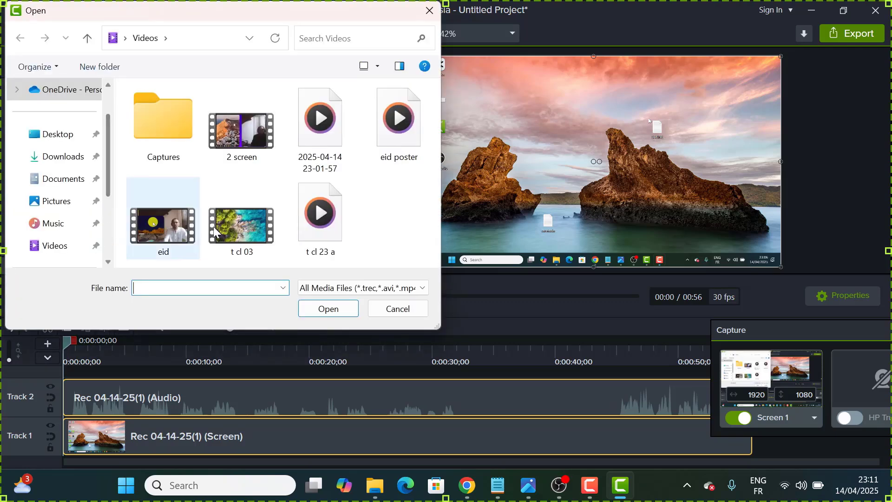
left_click(184, 229)
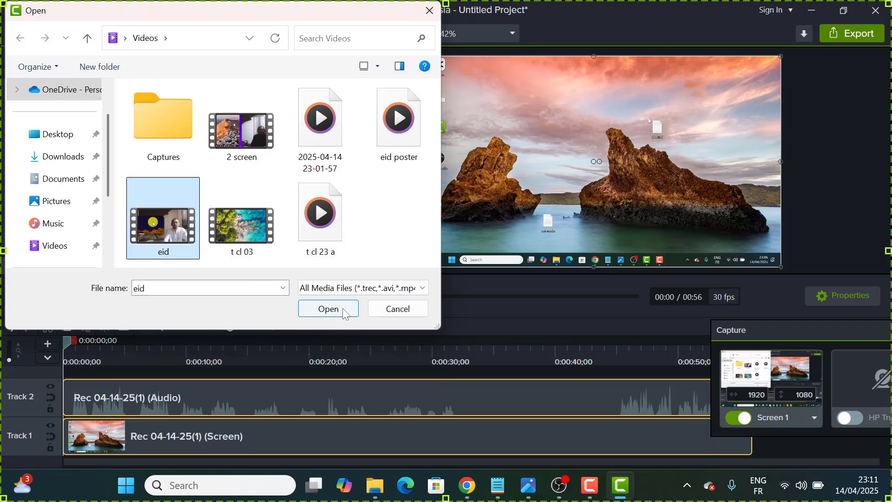
left_click(342, 308)
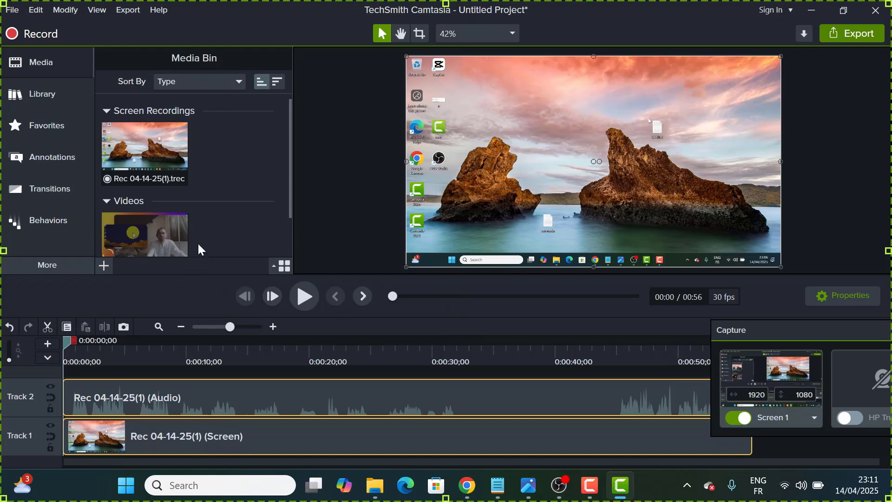
left_click(167, 235)
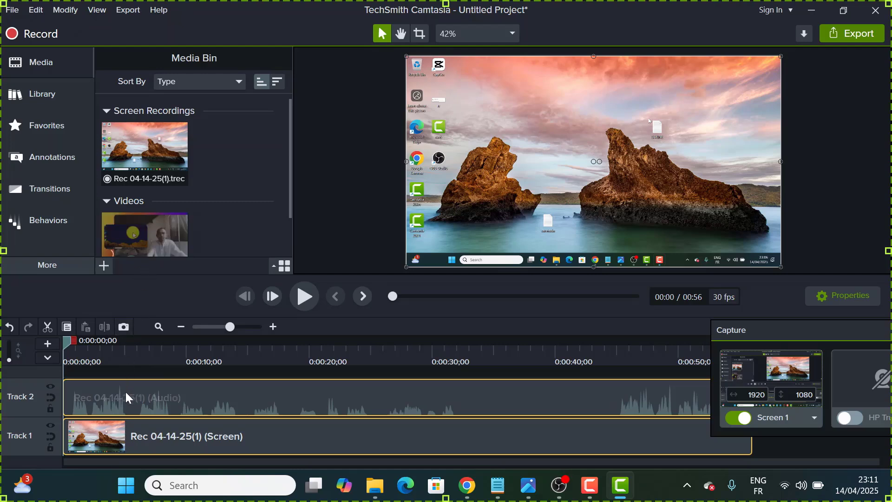
mouse_move(117, 398)
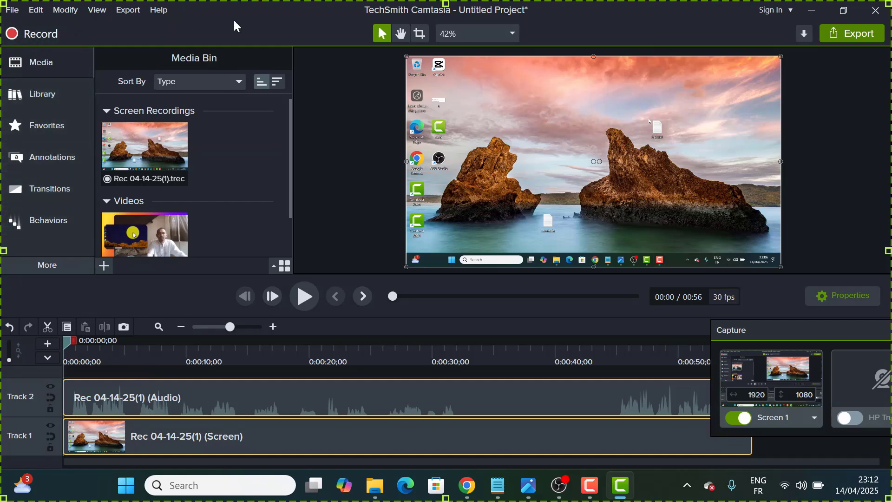
Open the Camtasia 2021 Library and look through the subfolders of its Icons folder.
left_click(46, 63)
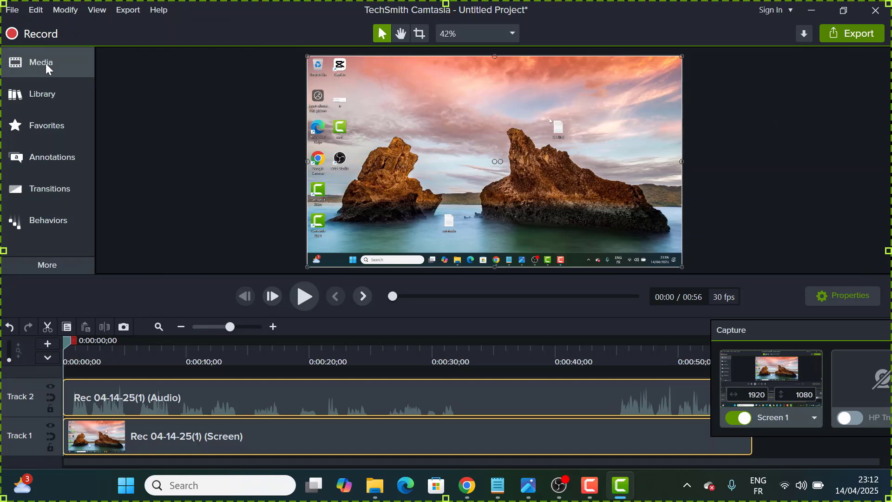
left_click(30, 94)
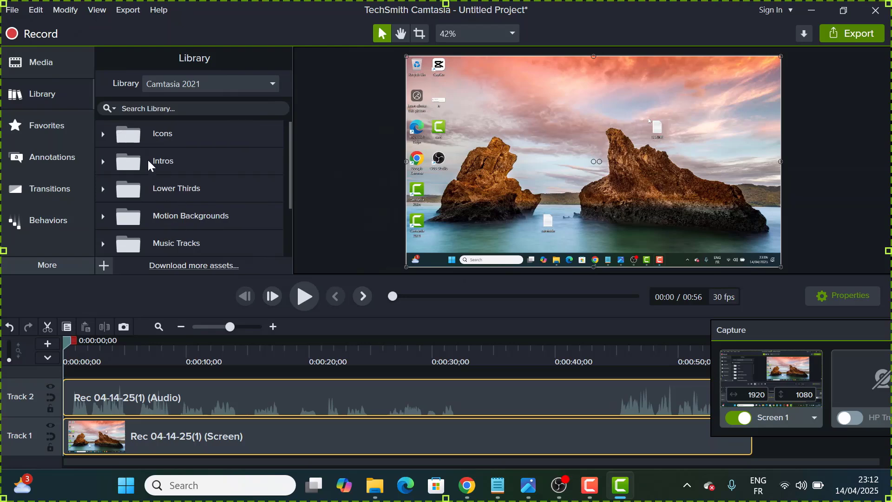
left_click(134, 138)
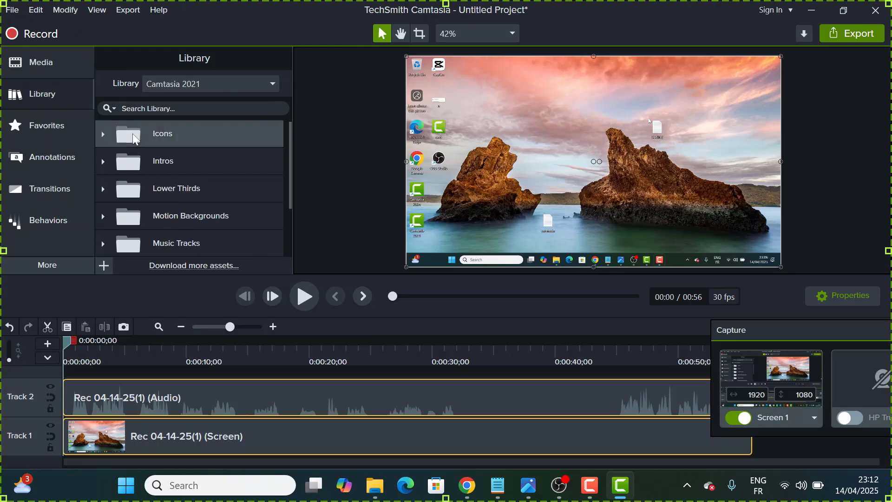
double_click(133, 134)
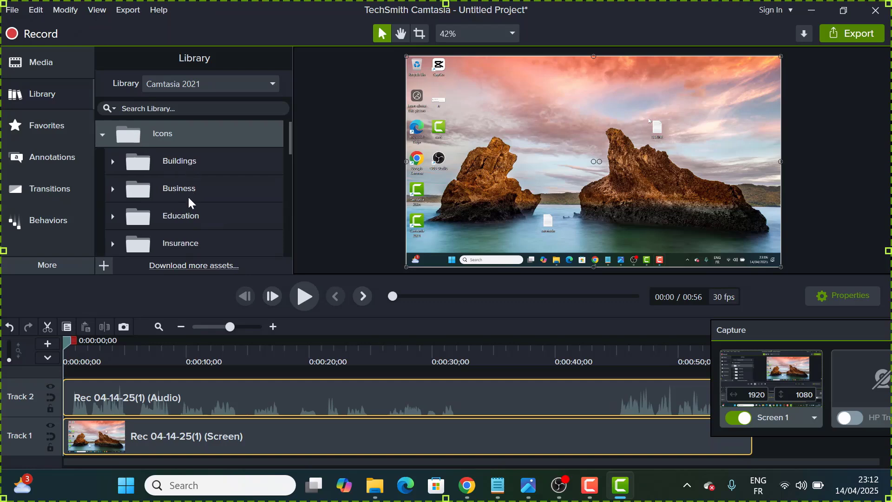
scroll(193, 232, "down", 3)
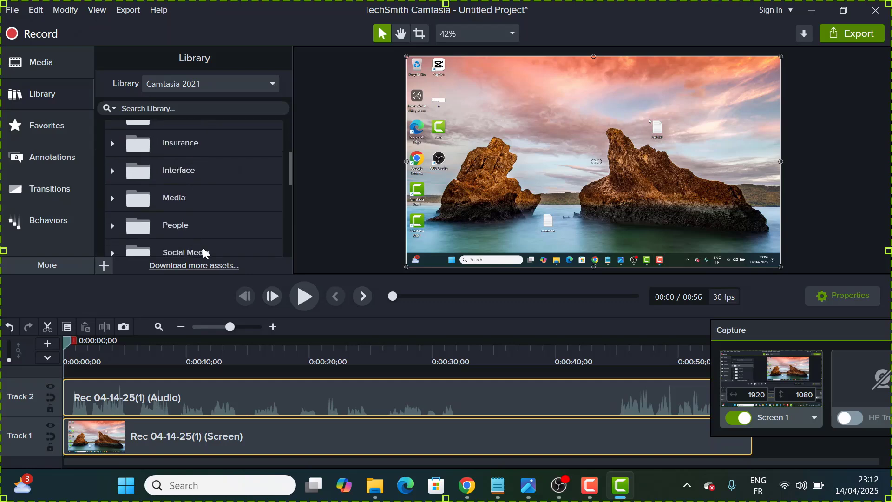
scroll(184, 198, "down", 1)
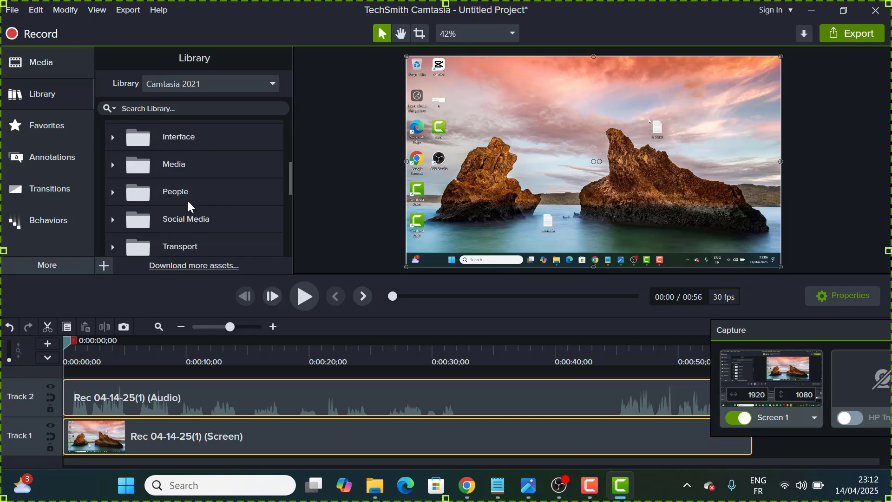
Browse the Social Media icons and preview the follow-01 icon, closing the preview when done.
double_click(199, 224)
scroll(196, 225, "down", 2)
scroll(197, 225, "down", 5)
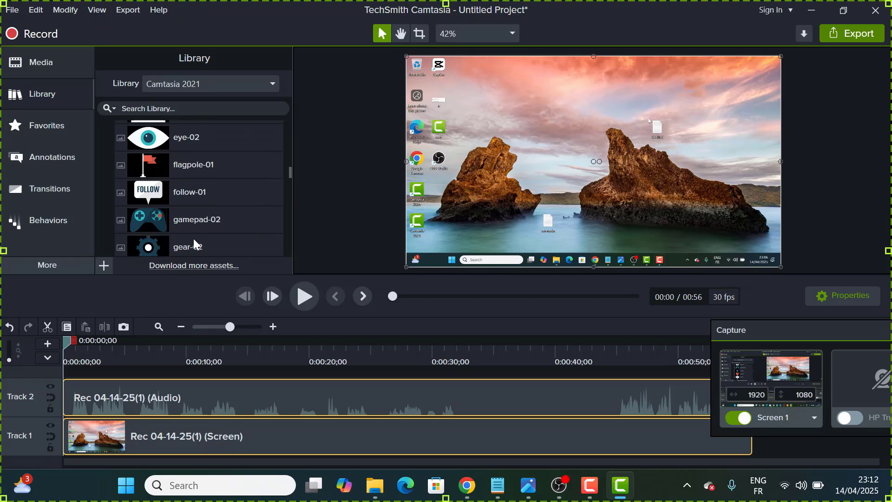
scroll(170, 209, "down", 5)
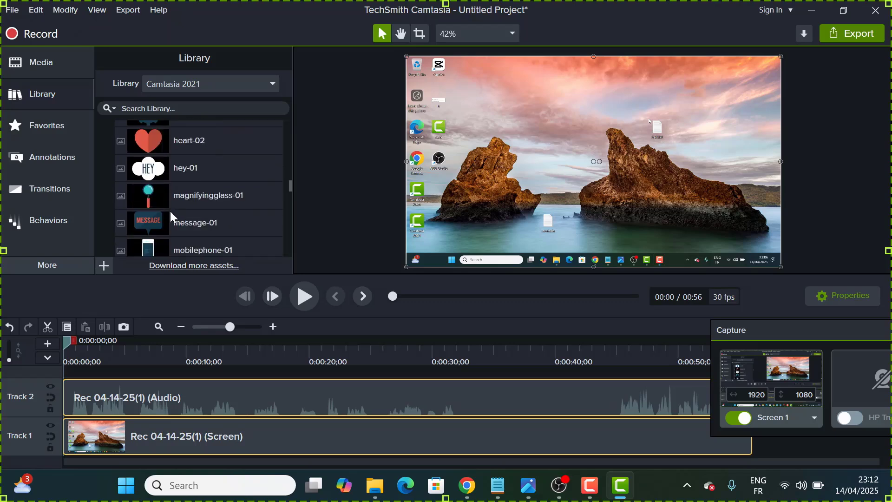
scroll(170, 211, "up", 4)
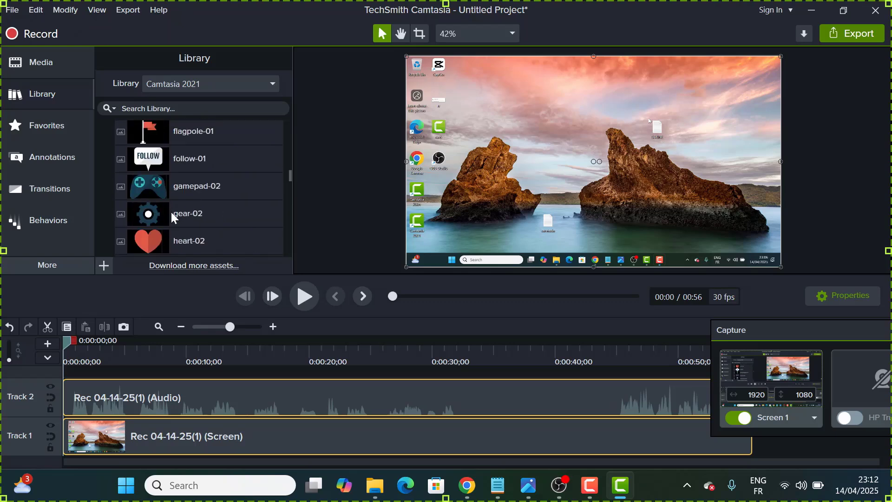
double_click(150, 160)
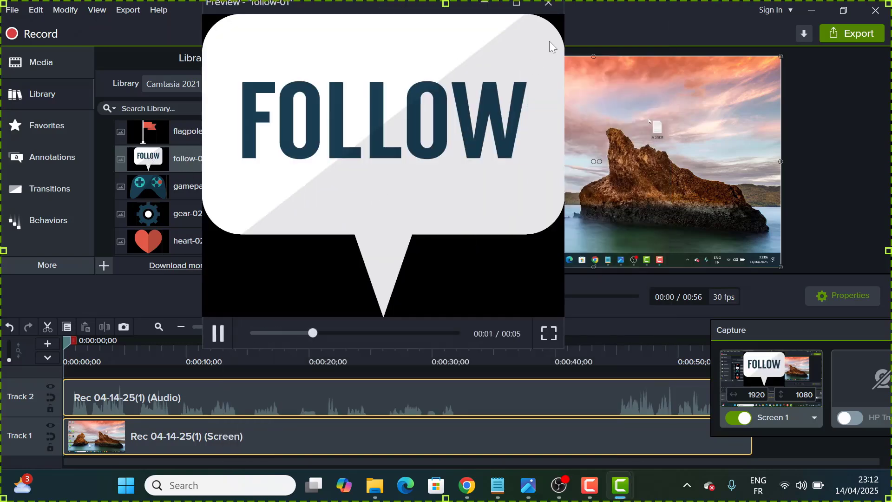
left_click(548, 7)
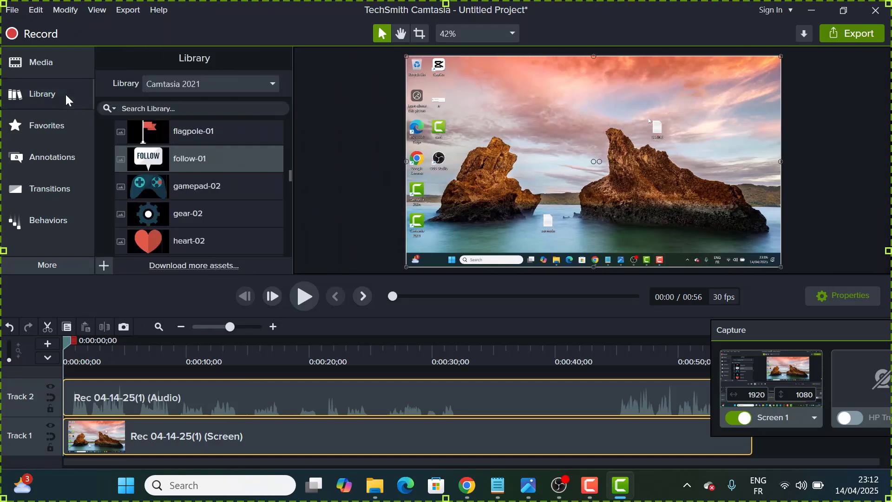
Expand the Intros folder of the Library to show the available intro assets.
scroll(171, 185, "down", 10)
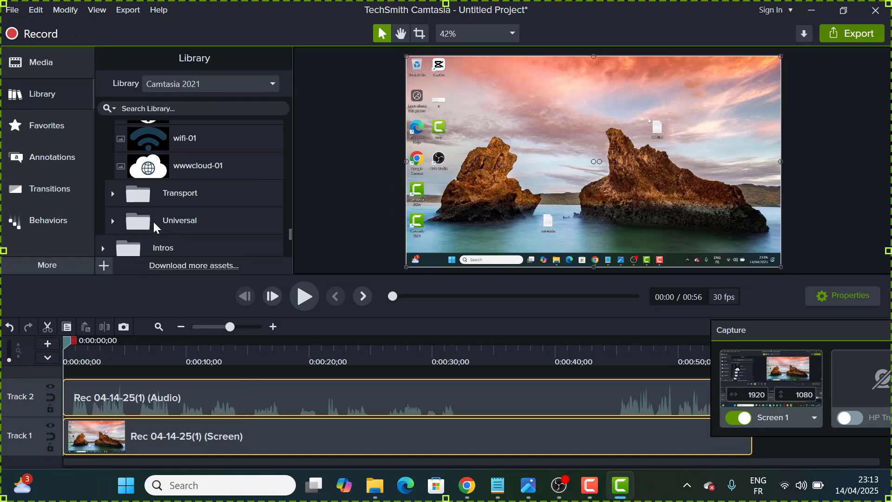
scroll(203, 211, "down", 4)
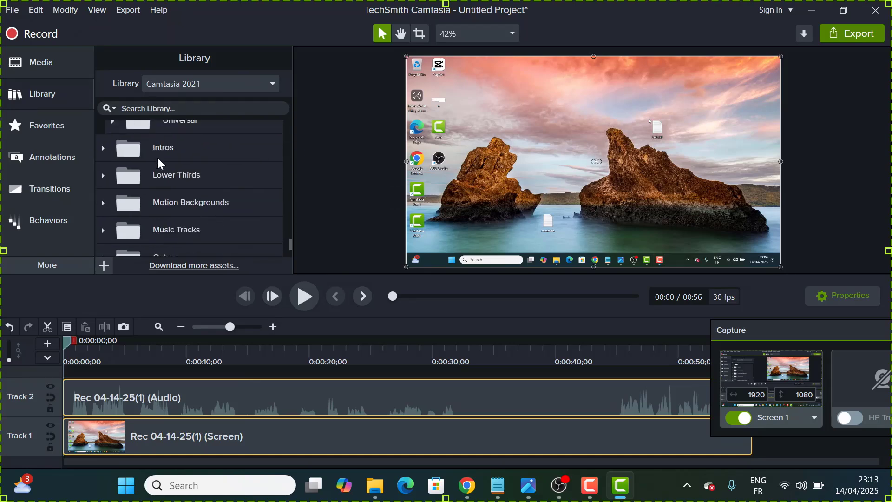
left_click(161, 144)
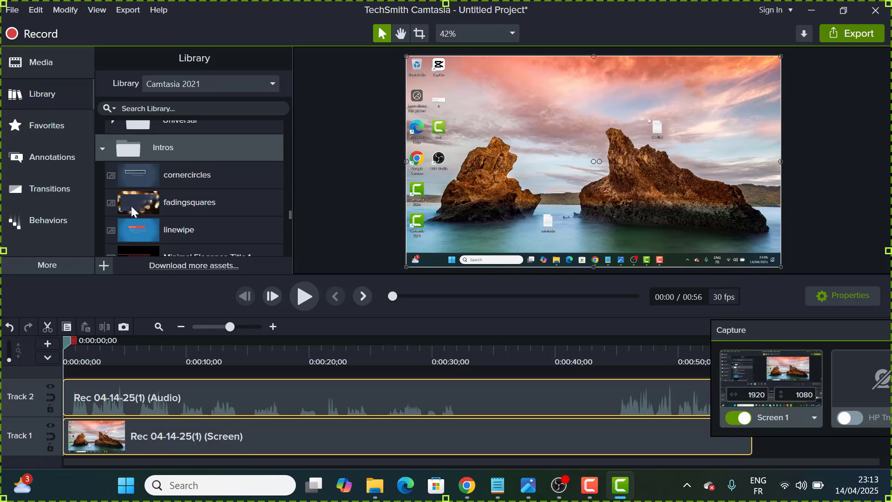
Preview the cornercircles, fadingsquares and linewipe intros, closing the preview when done.
double_click(138, 173)
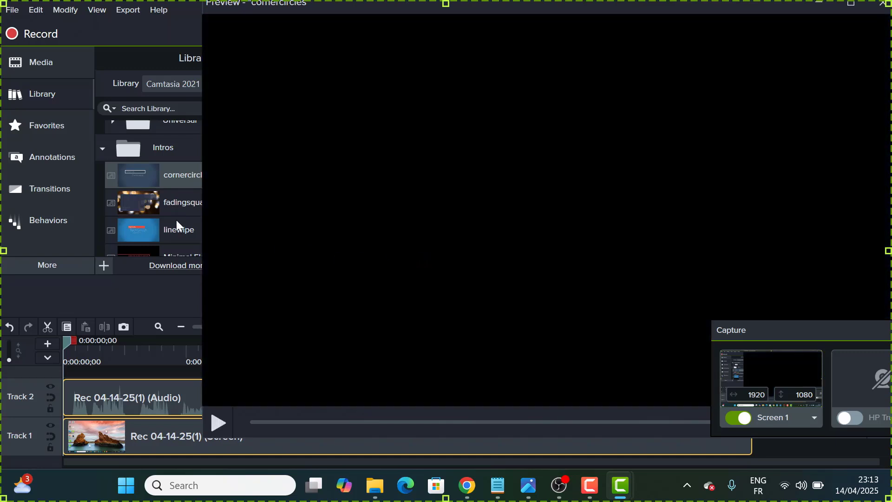
double_click(138, 202)
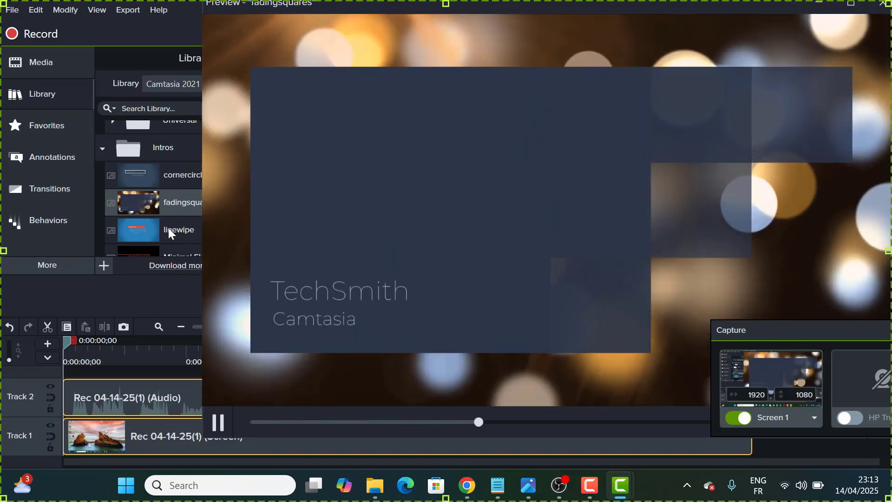
left_click(133, 235)
double_click(134, 235)
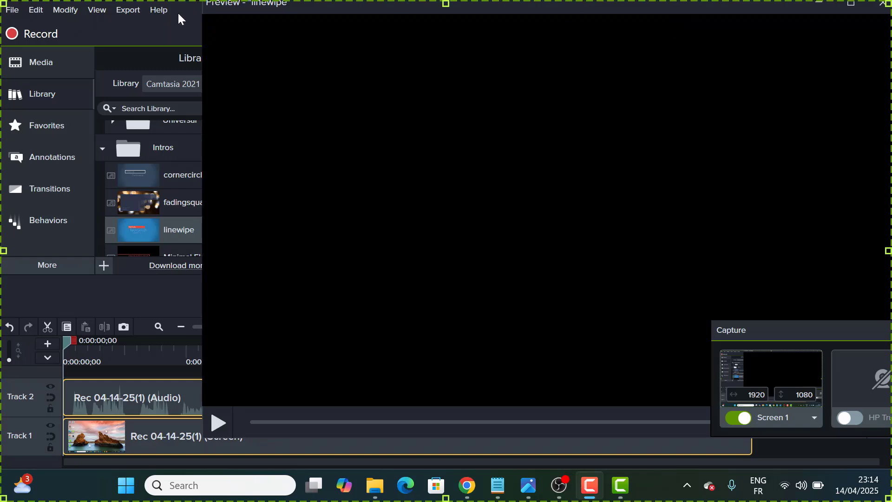
left_click_drag(218, 10, 222, 40)
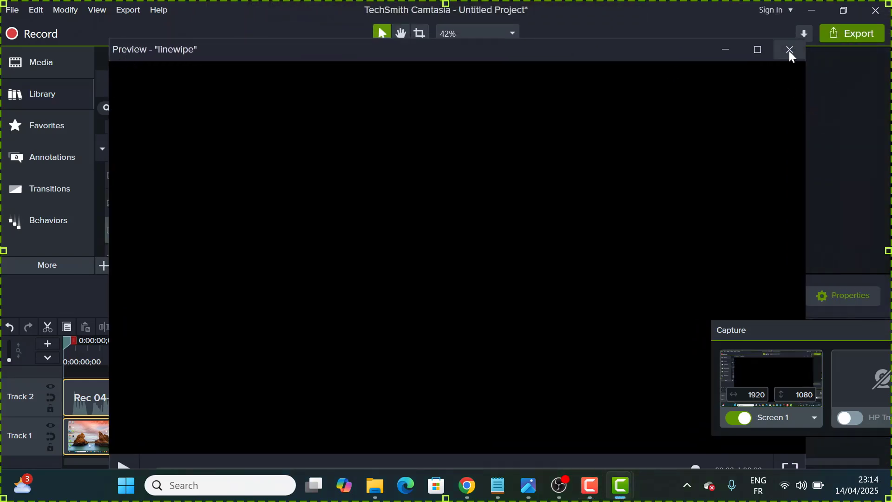
left_click(789, 50)
Expand the Lower Thirds folder of the Library and preview the Assist and basictext-01 assets, closing each preview.
scroll(221, 212, "down", 10)
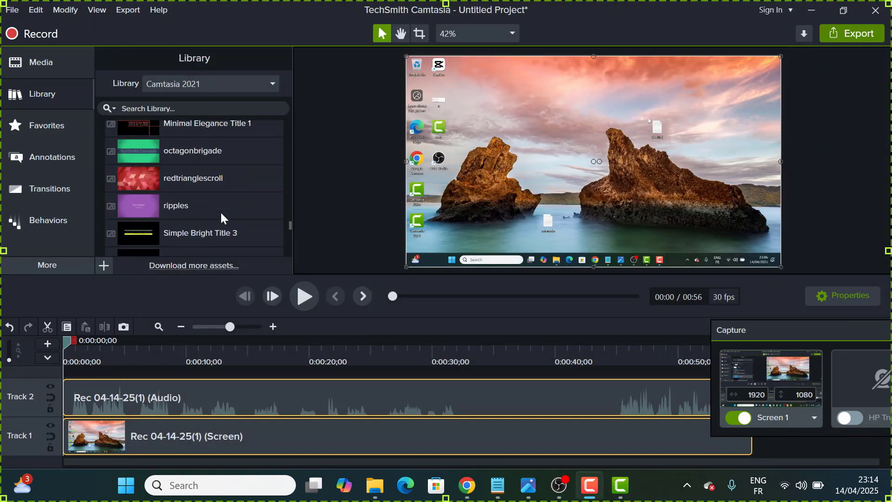
scroll(221, 214, "down", 3)
scroll(221, 214, "up", 1)
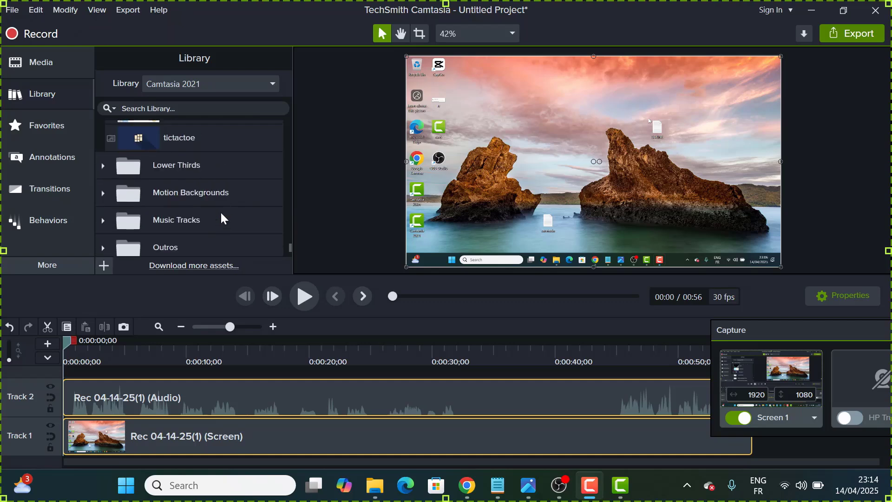
double_click(188, 167)
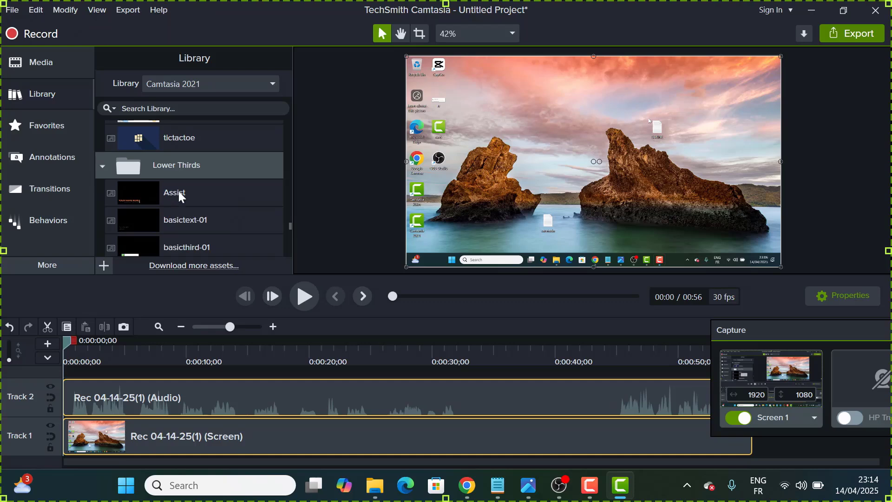
left_click_drag(179, 191, 181, 193)
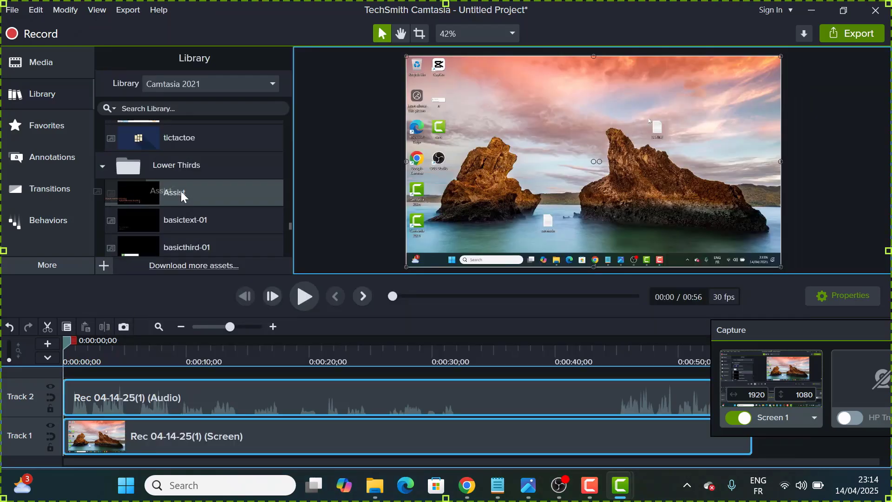
double_click(180, 192)
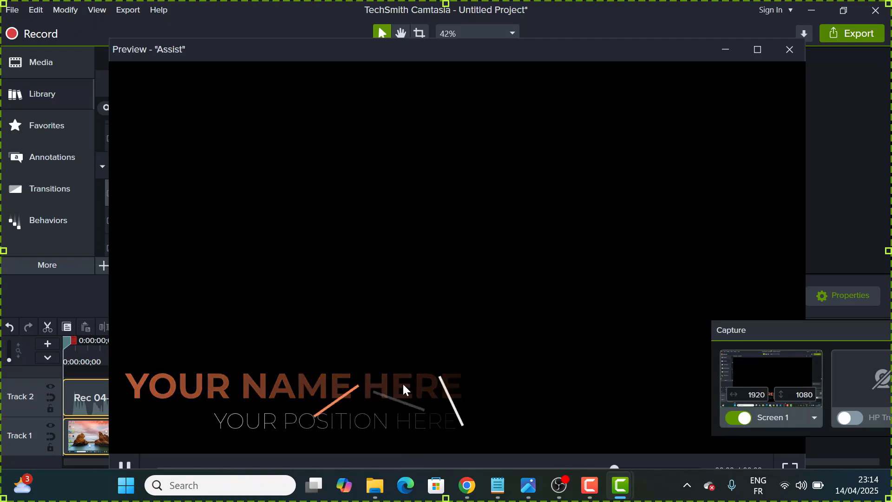
left_click(790, 50)
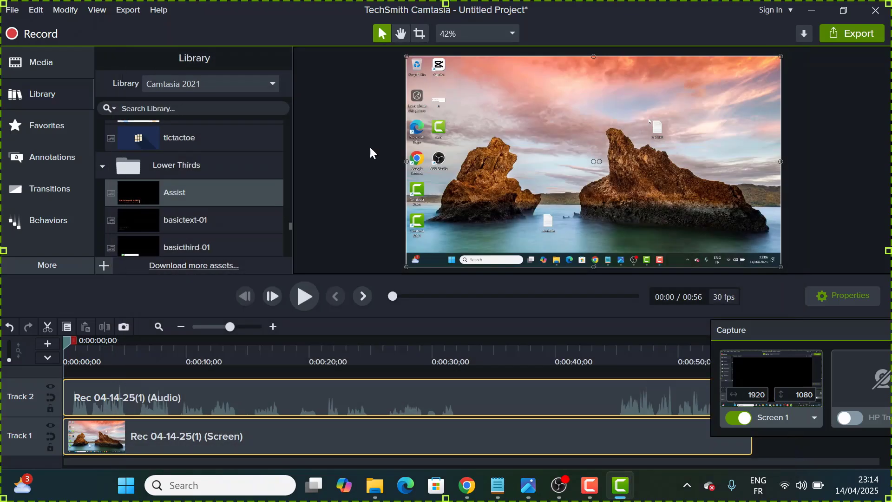
double_click(215, 224)
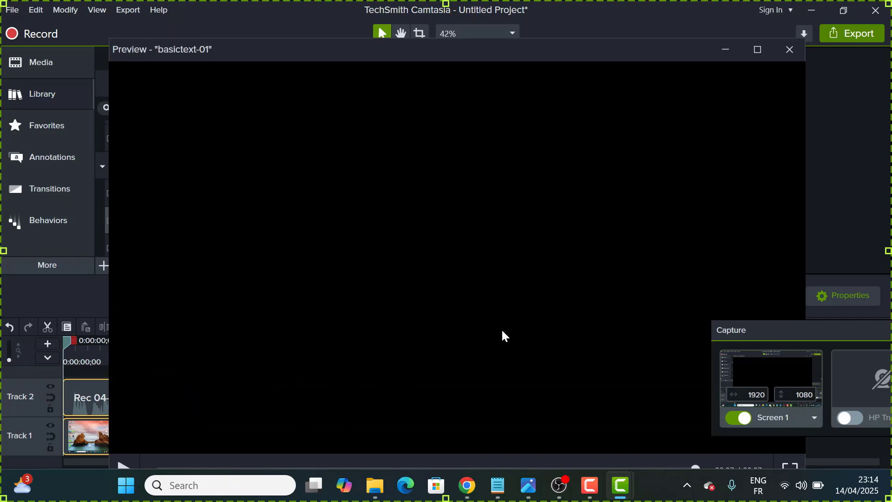
left_click(789, 49)
Expand the Music Tracks folder of the Library and look through the available tracks.
scroll(182, 188, "down", 10)
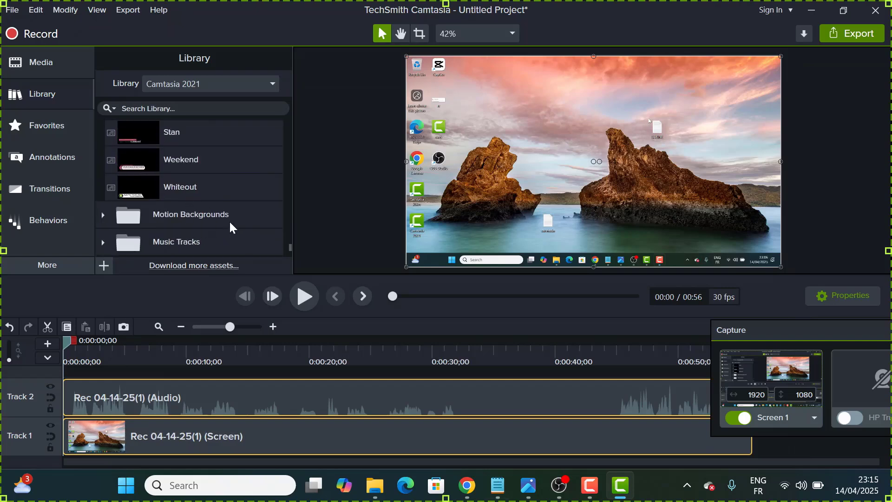
scroll(224, 213, "down", 1)
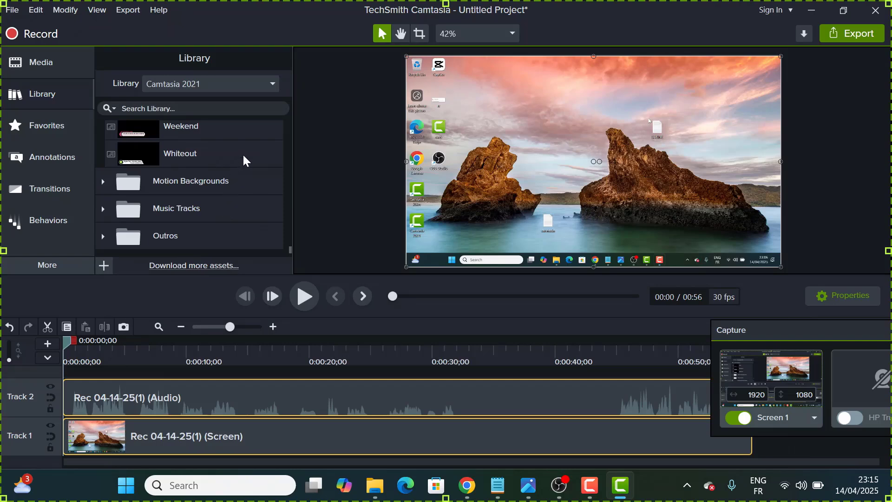
left_click(196, 206)
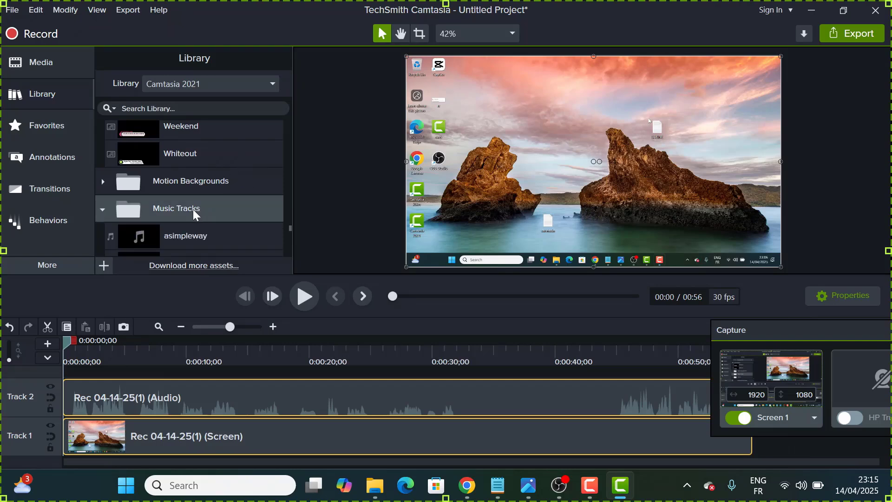
scroll(193, 209, "down", 2)
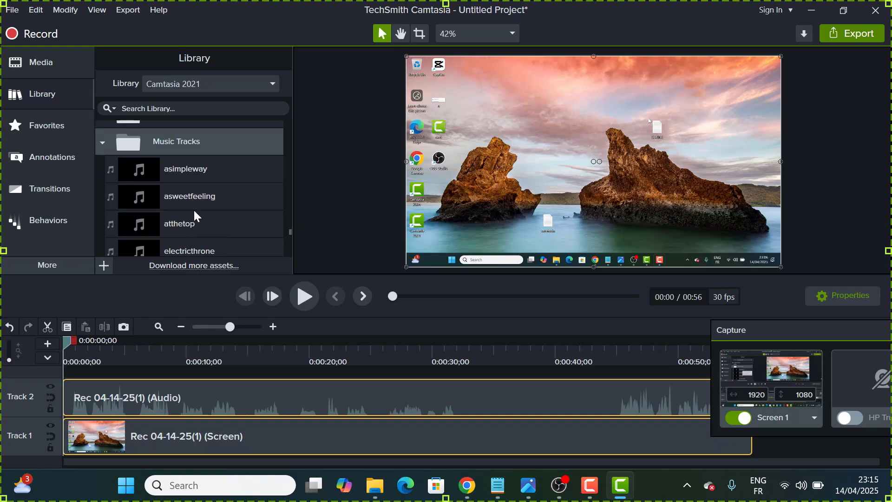
mouse_move(199, 197)
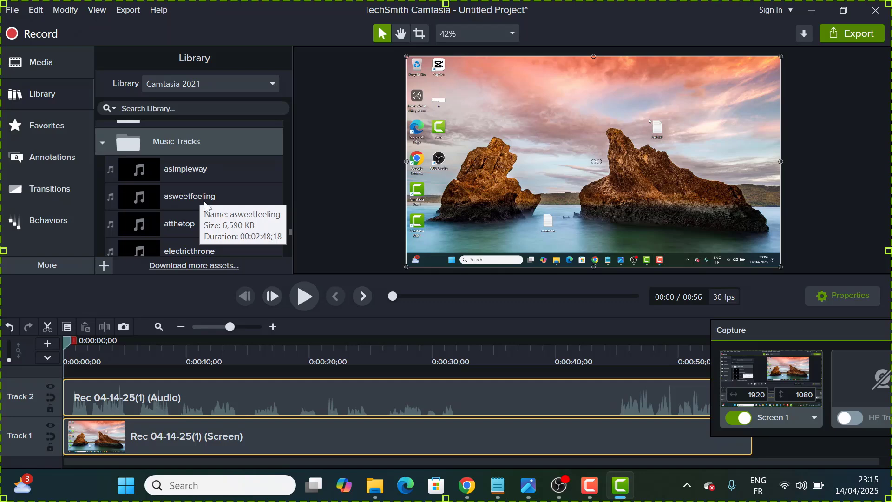
scroll(205, 204, "down", 3)
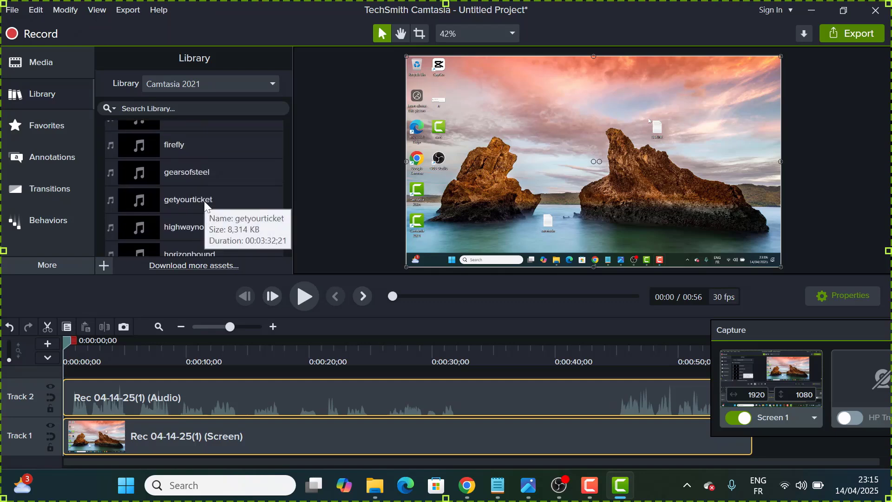
scroll(206, 205, "down", 3)
scroll(205, 204, "down", 3)
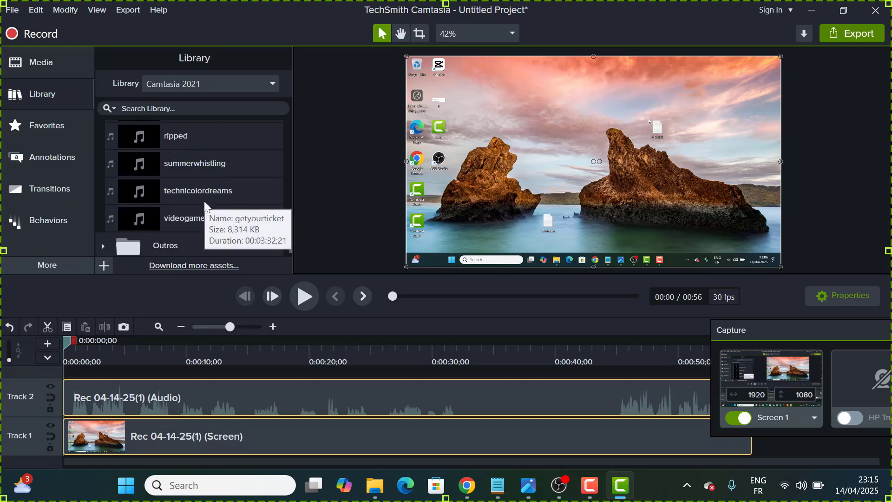
scroll(207, 204, "up", 10)
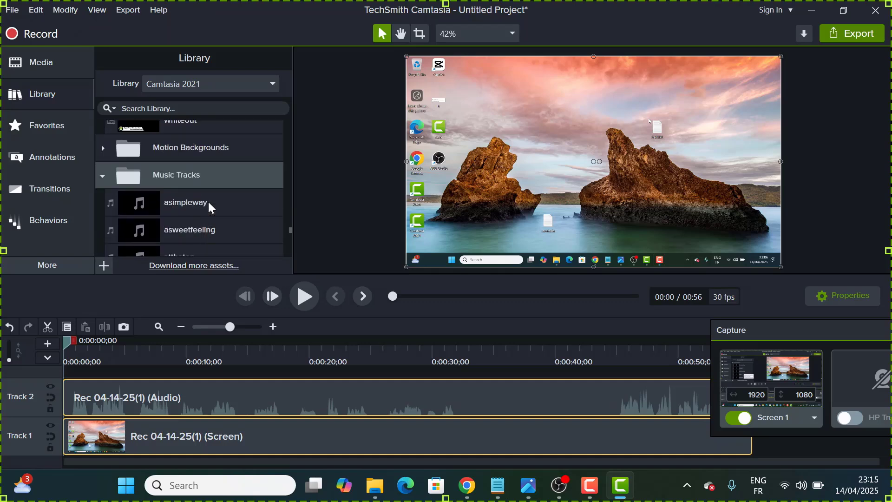
scroll(207, 204, "down", 10)
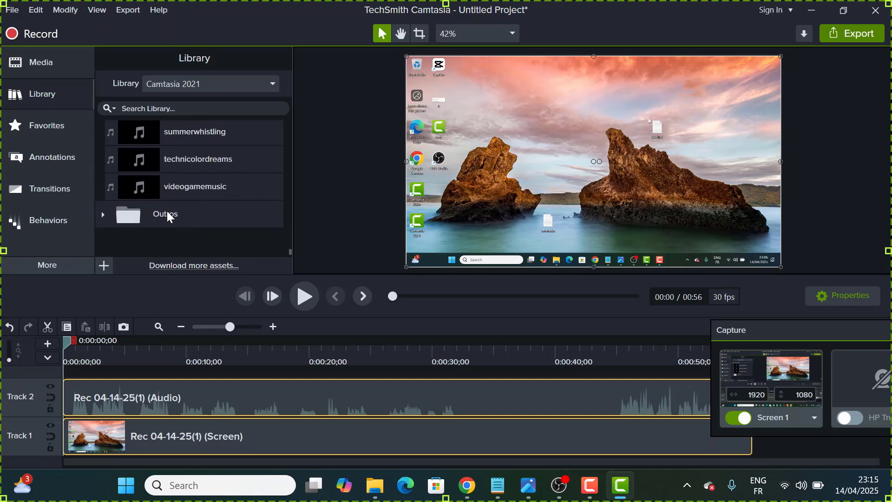
Expand the Outros folder and preview Simple Bright Outro 3, closing the preview when done.
double_click(166, 213)
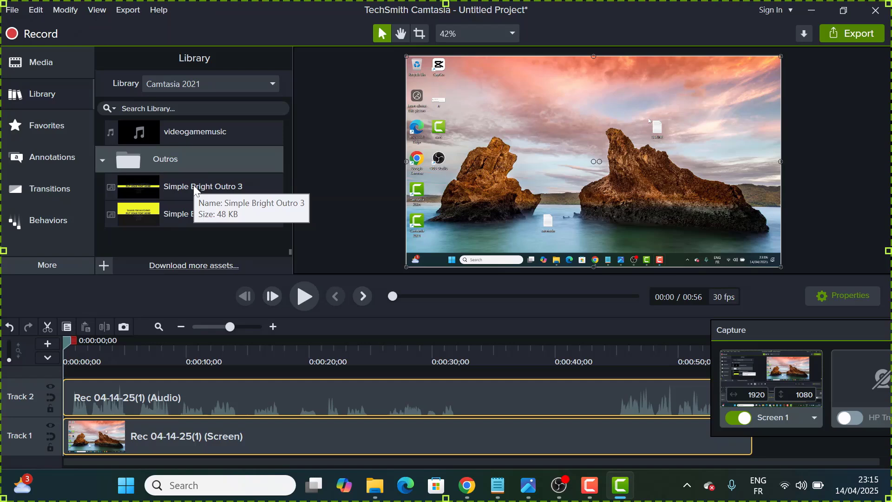
double_click(194, 186)
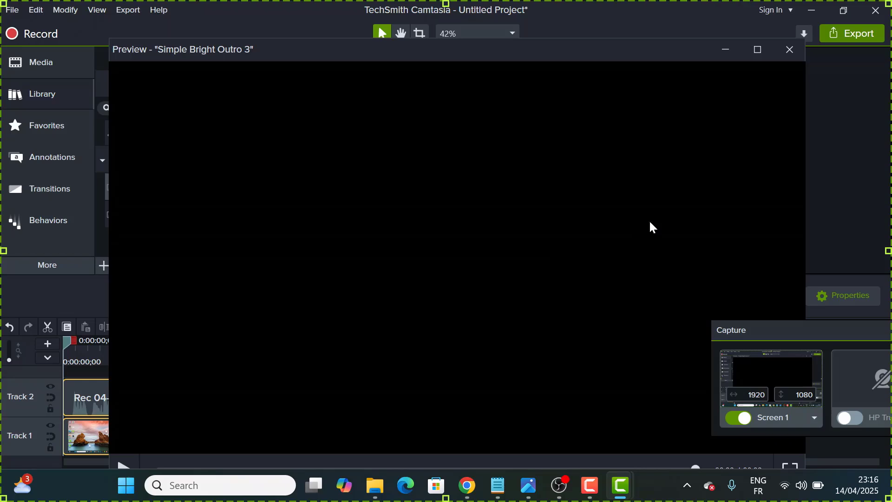
left_click(789, 50)
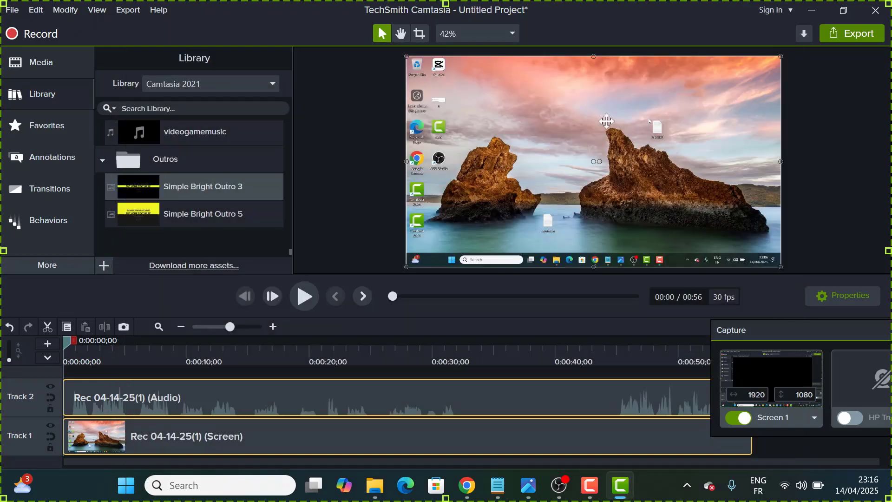
Check the Favorites, then look through the Basic style callouts in the Annotations.
left_click(64, 126)
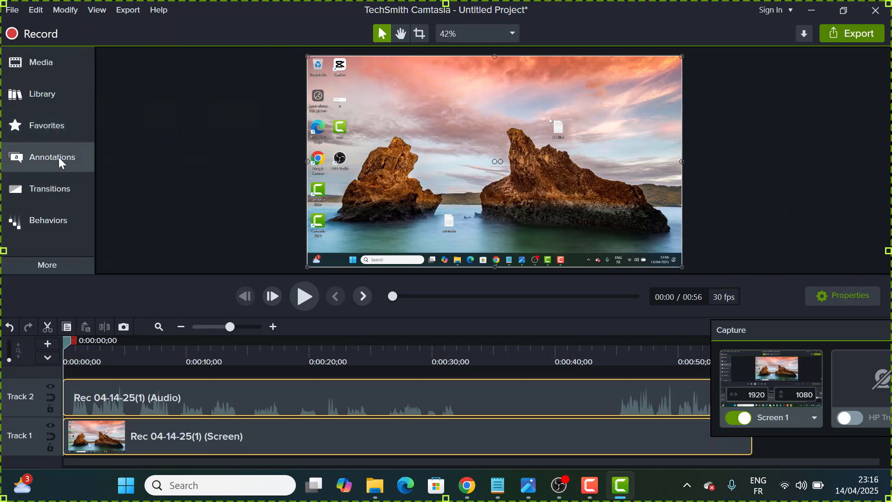
left_click(59, 160)
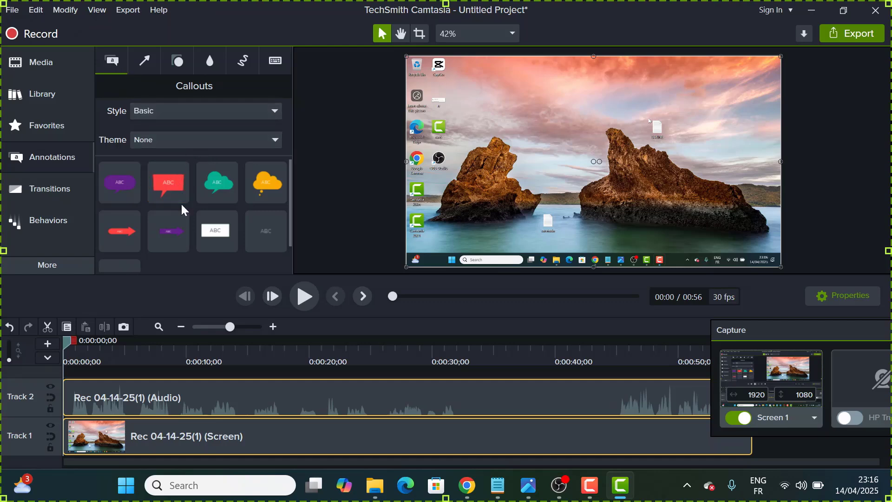
scroll(210, 227, "down", 2)
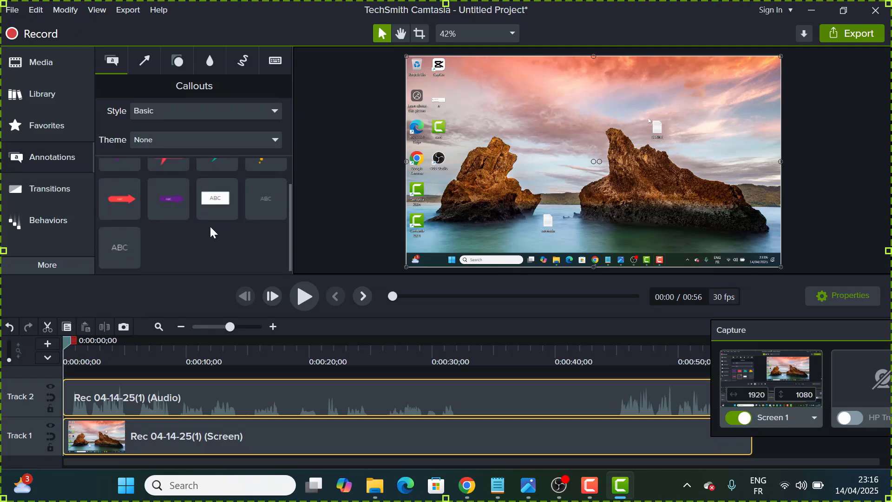
scroll(211, 229, "up", 2)
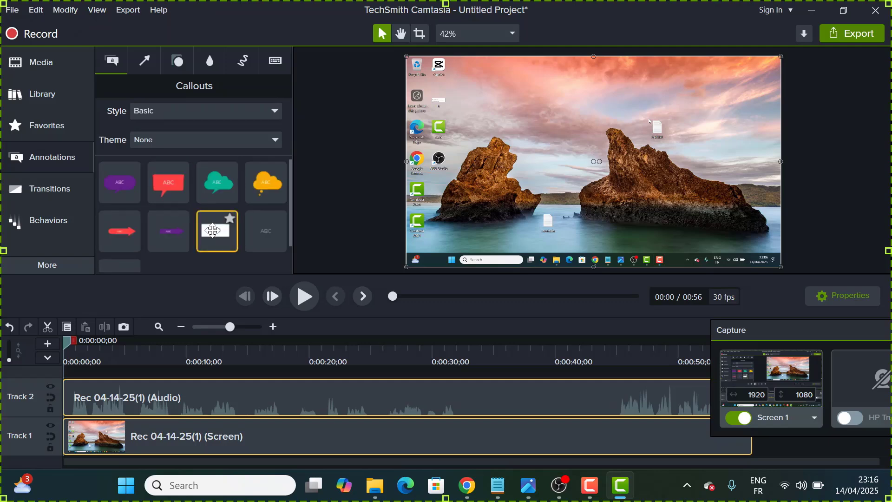
Place the white rectangular callout in the middle of the canvas and delete it again.
left_click_drag(213, 231, 593, 161)
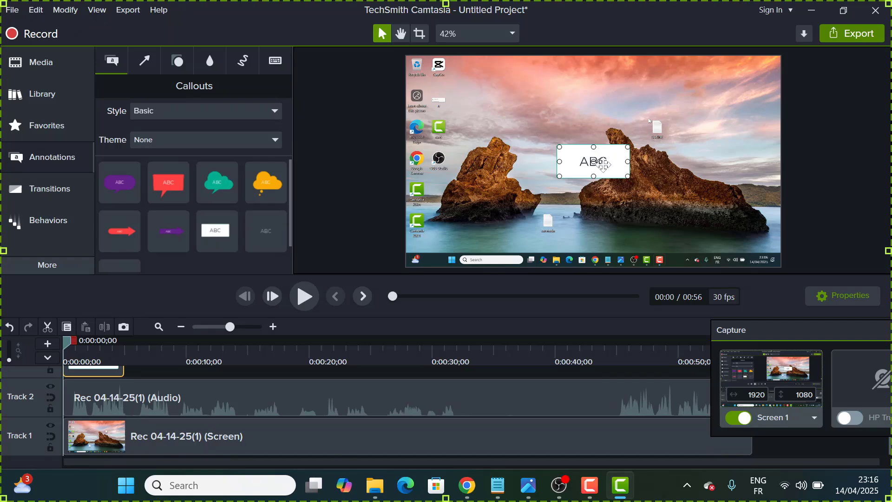
key("Delete")
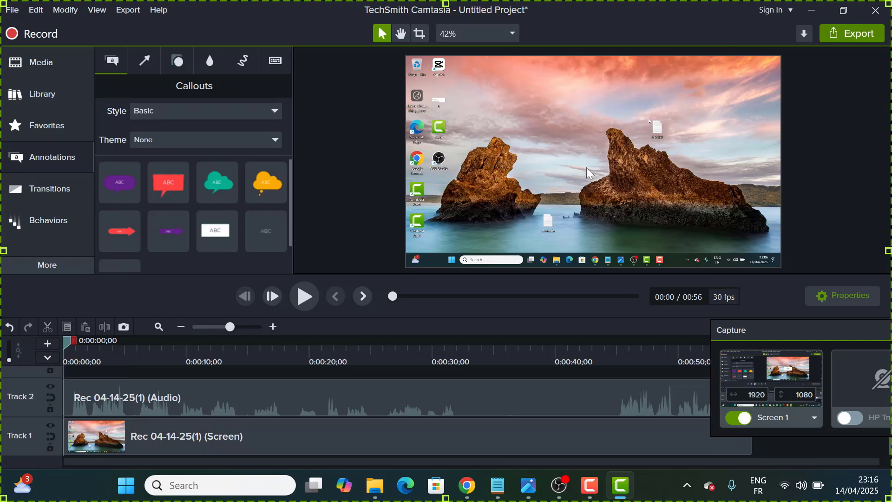
Add the red speech-bubble callout with the text "hi" to the canvas and resize it to a small shape.
left_click(181, 175)
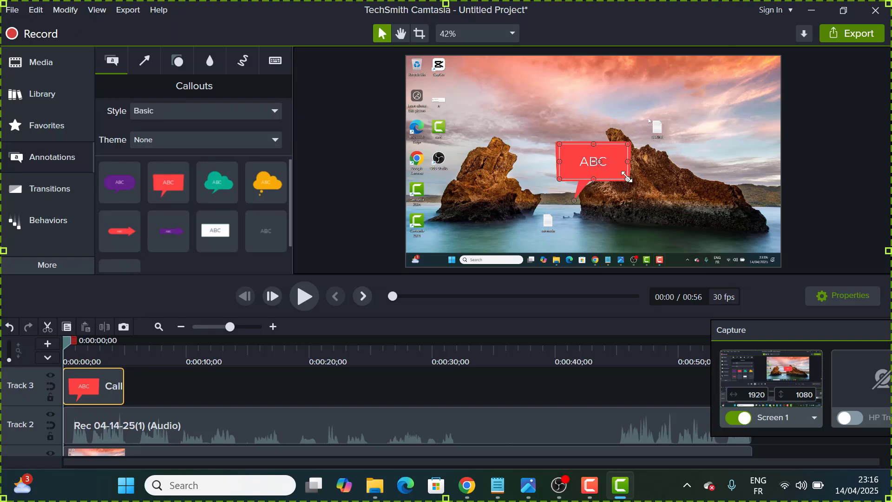
left_click_drag(628, 178, 672, 231)
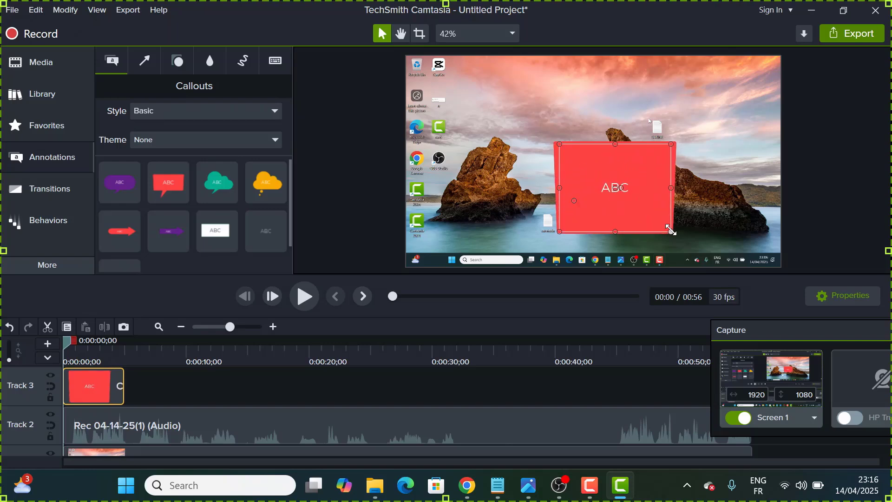
double_click(628, 182)
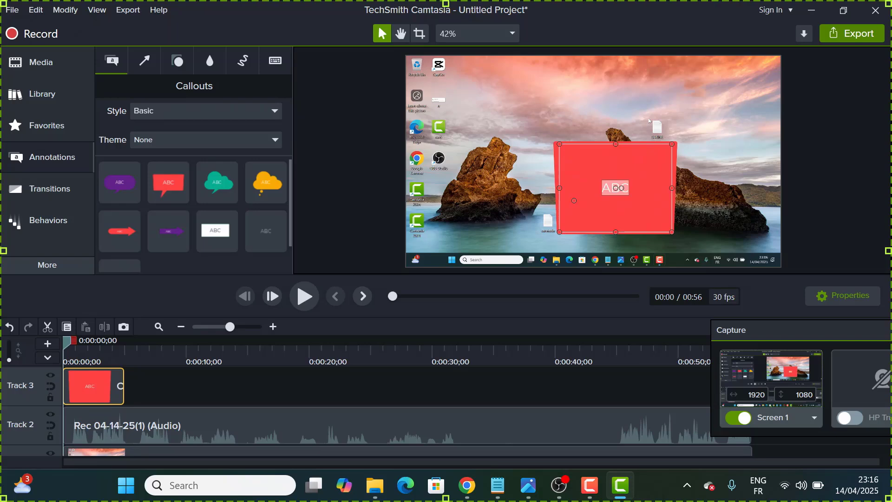
type("hi")
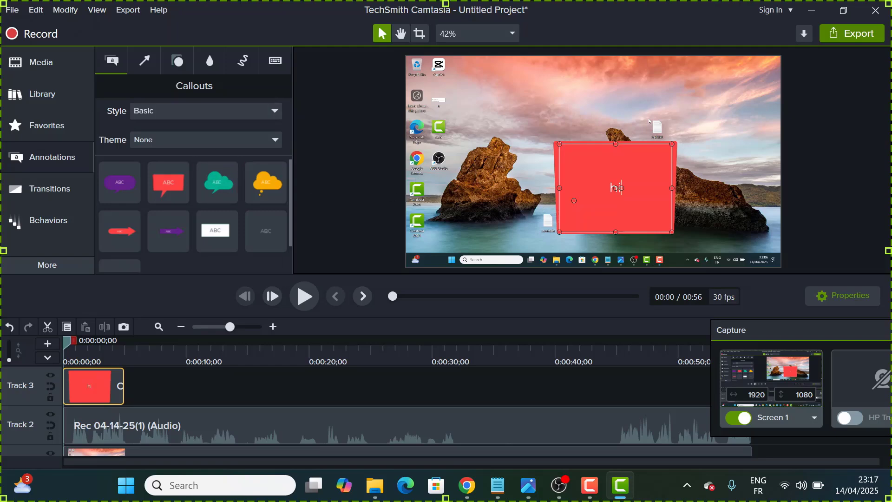
key("ctrl+a")
left_click_drag(673, 144, 562, 217)
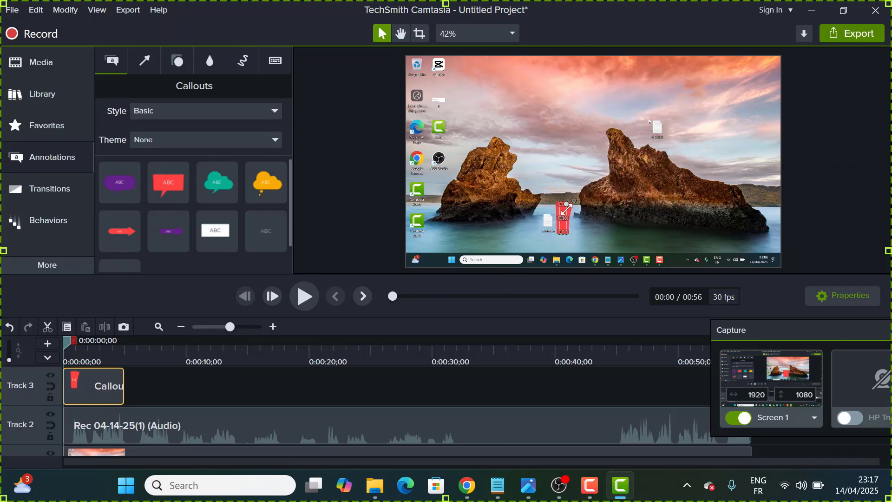
Add the green single-headed arrow from Arrows & Lines to the canvas and try to move it slightly.
left_click(146, 59)
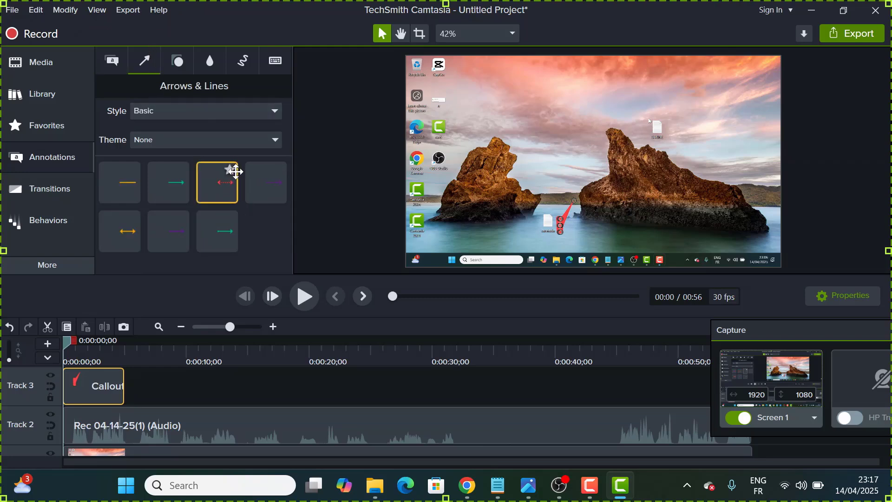
double_click(163, 186)
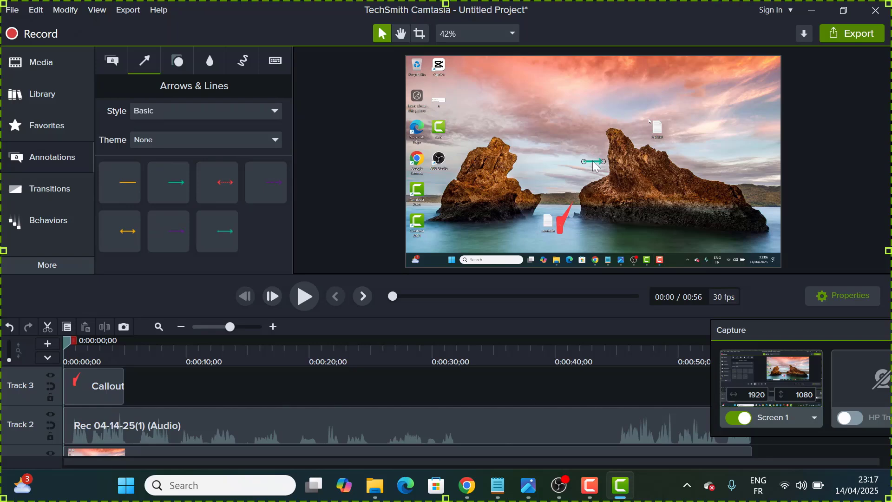
mouse_move(590, 158)
left_mouse_down()
mouse_move(541, 145)
mouse_move(581, 158)
left_mouse_up()
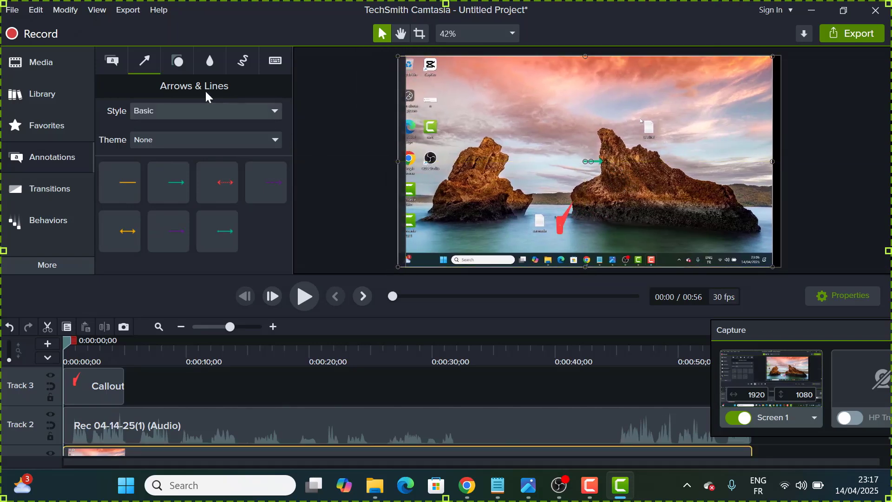
Add the white ellipse from the Basic shapes to the canvas and move it over the peak of the larger rock.
left_click(180, 60)
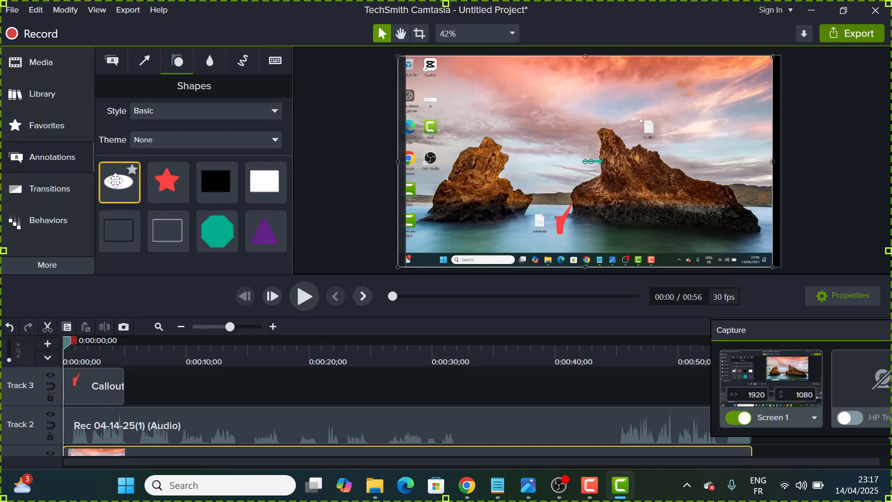
left_click_drag(120, 184, 612, 218)
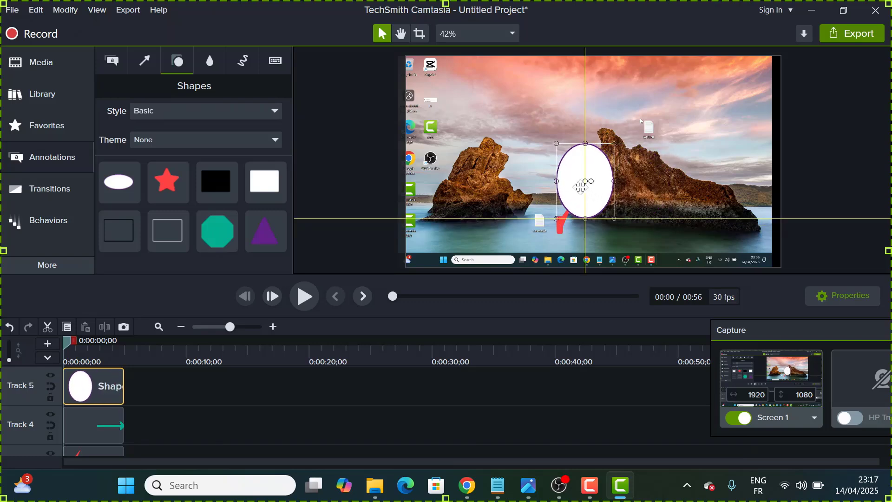
left_click_drag(585, 188, 637, 131)
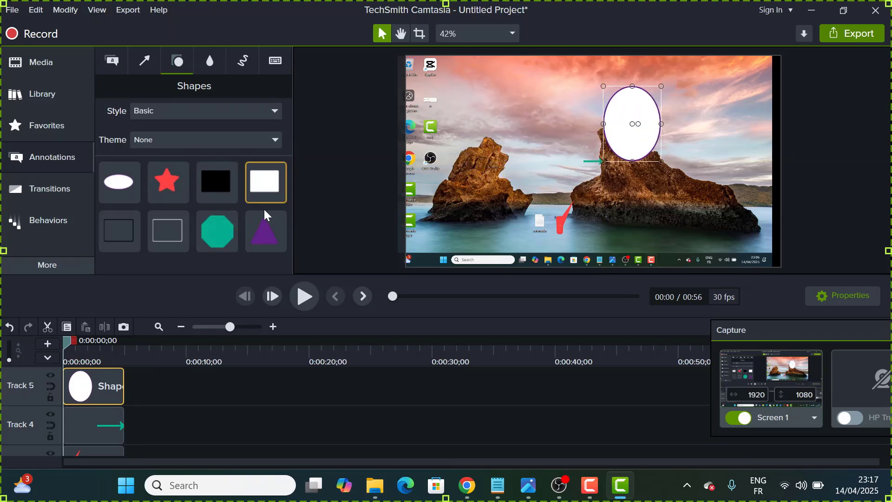
Add the red Sketch Motion circle to the middle of the canvas and shift the screen recording to span the canvas width.
left_click(208, 64)
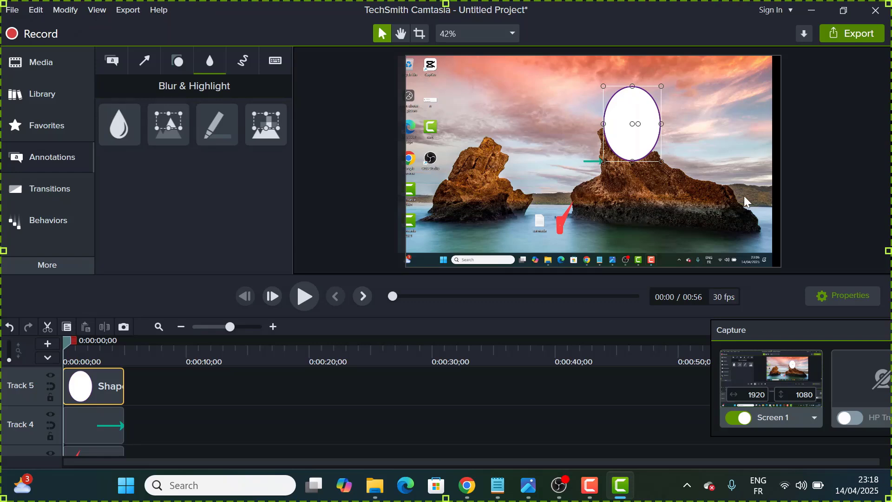
left_click(241, 59)
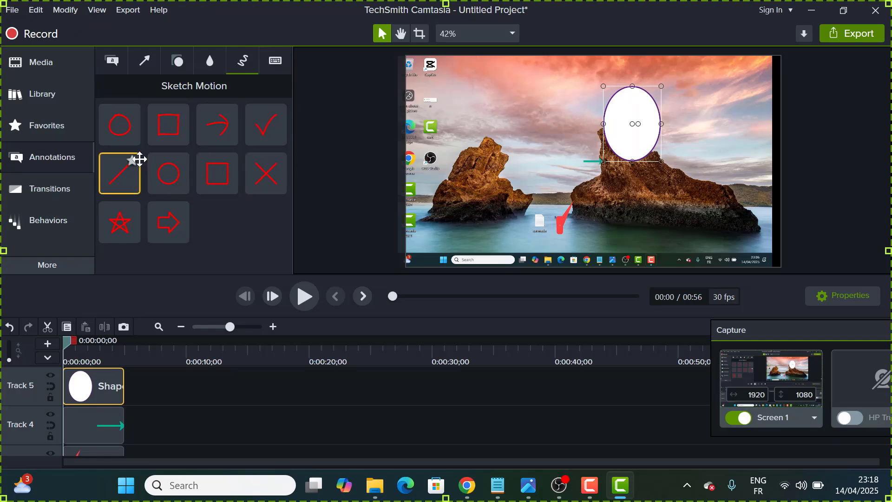
left_click_drag(116, 131, 539, 136)
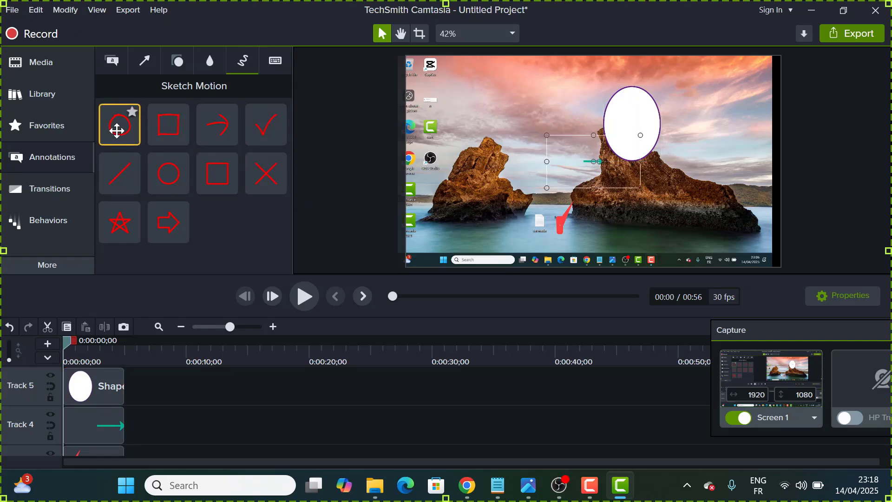
mouse_move(497, 95)
left_mouse_down()
mouse_move(523, 124)
mouse_move(498, 102)
mouse_move(499, 91)
left_mouse_up()
scroll(116, 386, "up", 1)
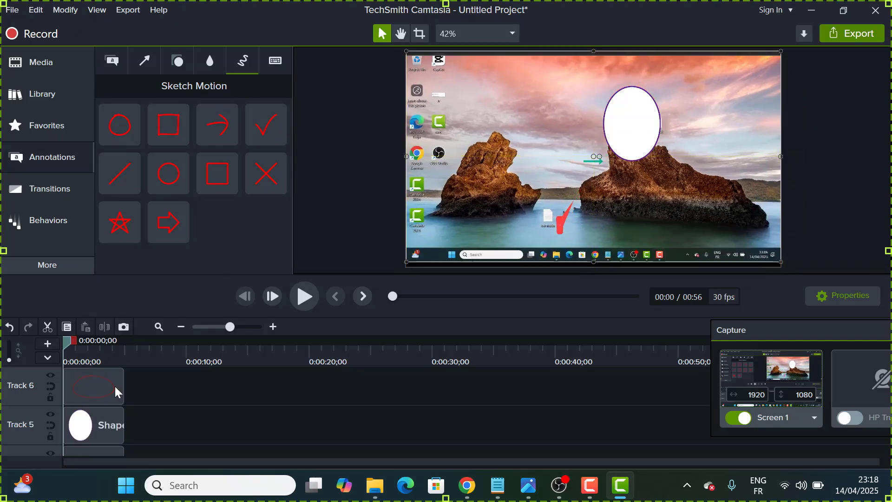
Preview the Sketch Motion circle at 0:00:01;00 and review the annotation, audio and screen clips stacked on the timeline tracks.
left_click(102, 384)
left_click(102, 384)
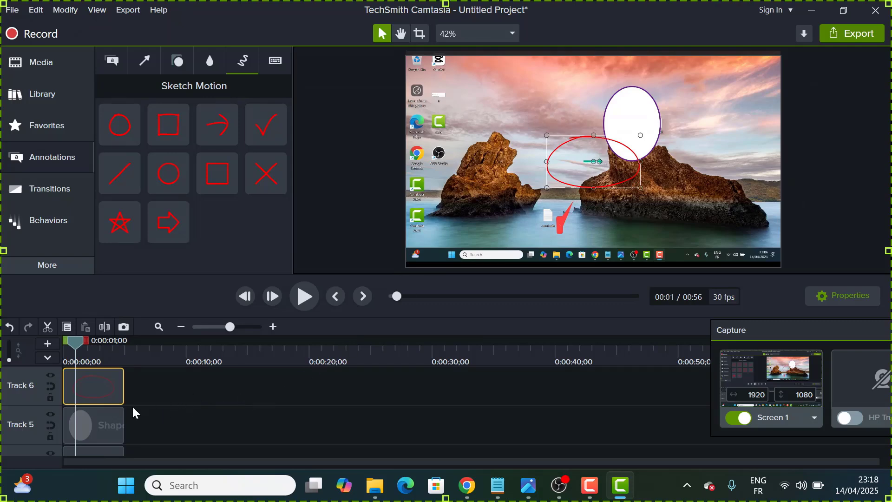
scroll(91, 437, "down", 3)
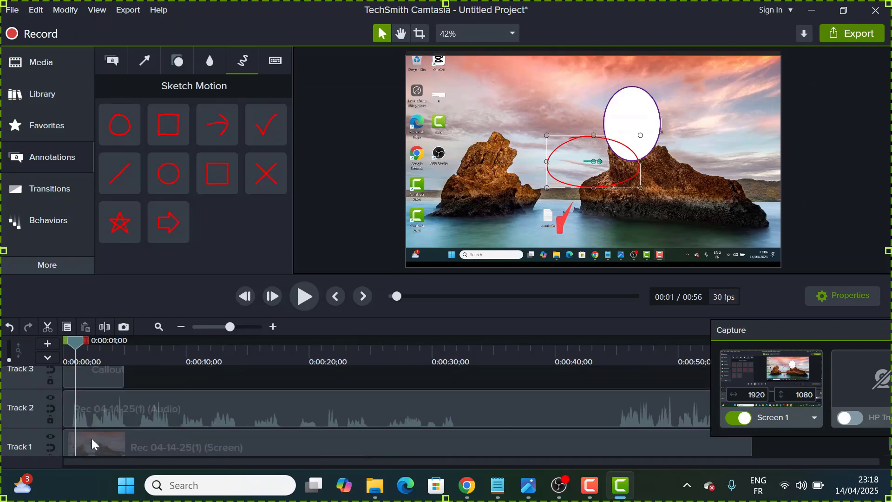
scroll(127, 445, "down", 1)
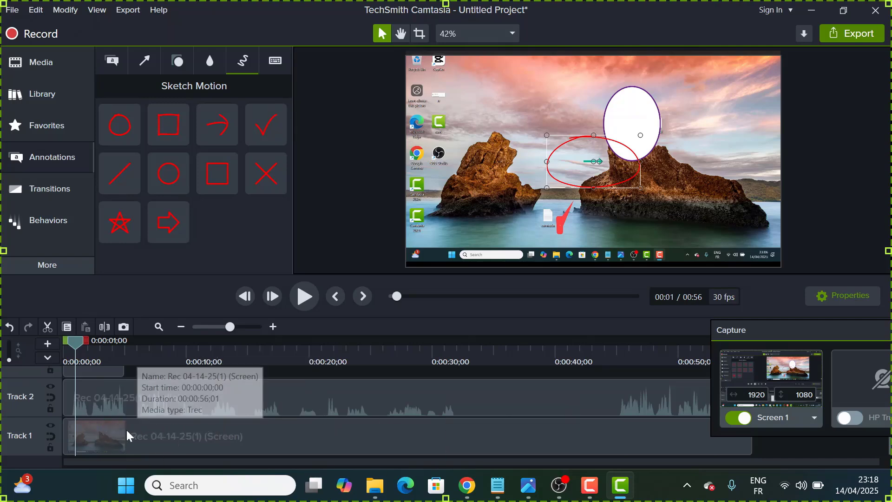
scroll(98, 427, "up", 1)
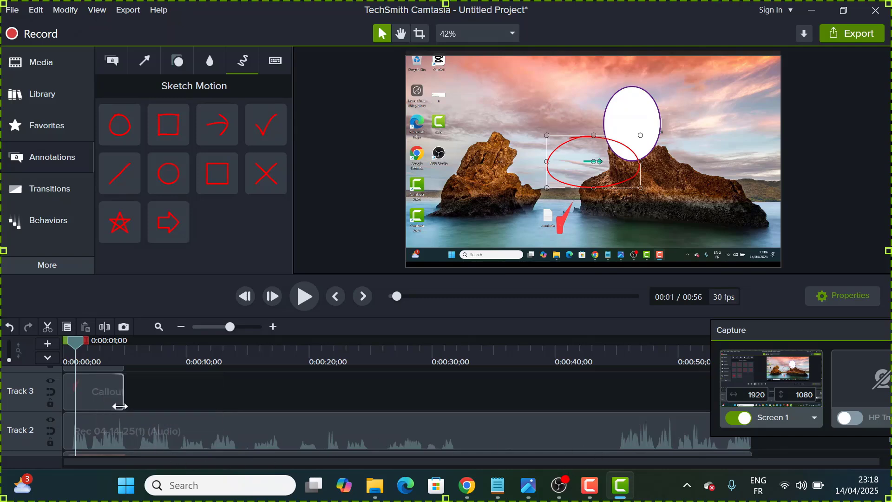
scroll(118, 406, "up", 1)
left_click(99, 428)
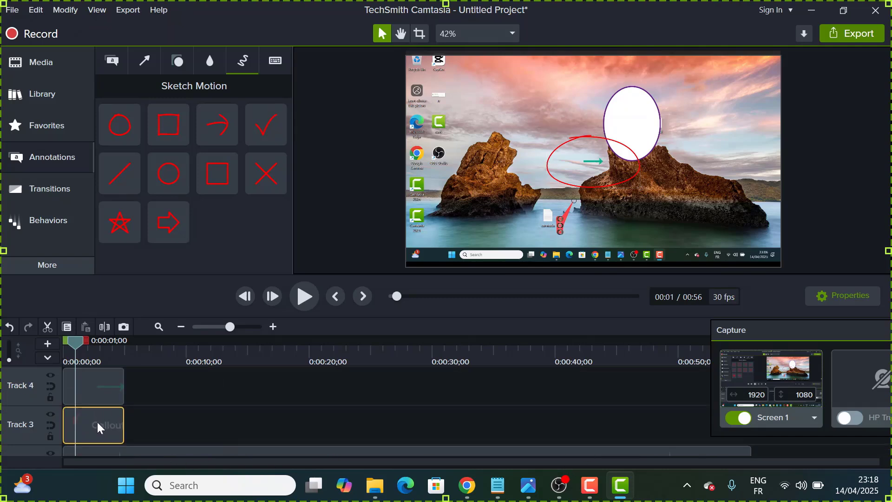
scroll(108, 392, "up", 1)
scroll(108, 391, "up", 1)
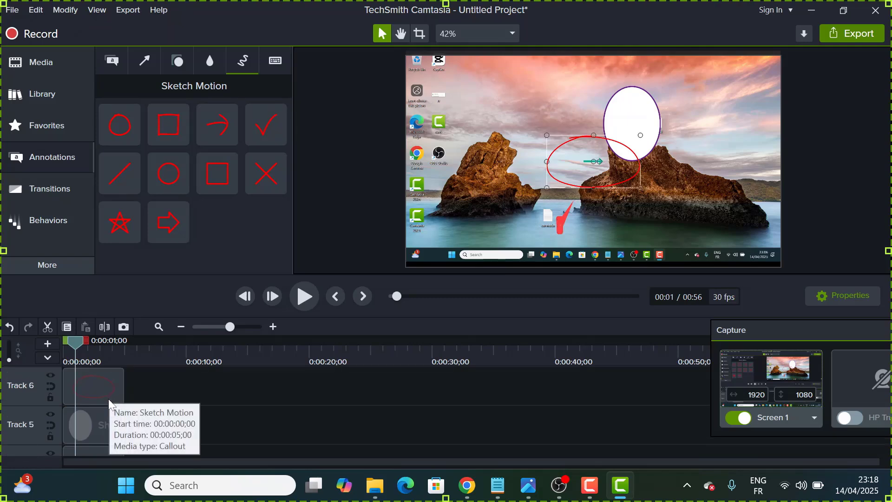
left_click(108, 399)
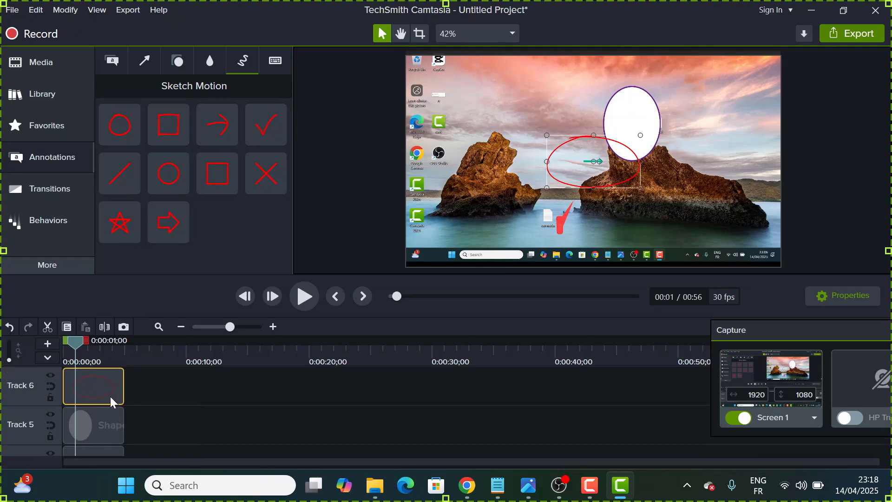
Look at the Ctrl + A keystroke callouts in the Annotations.
left_click(276, 59)
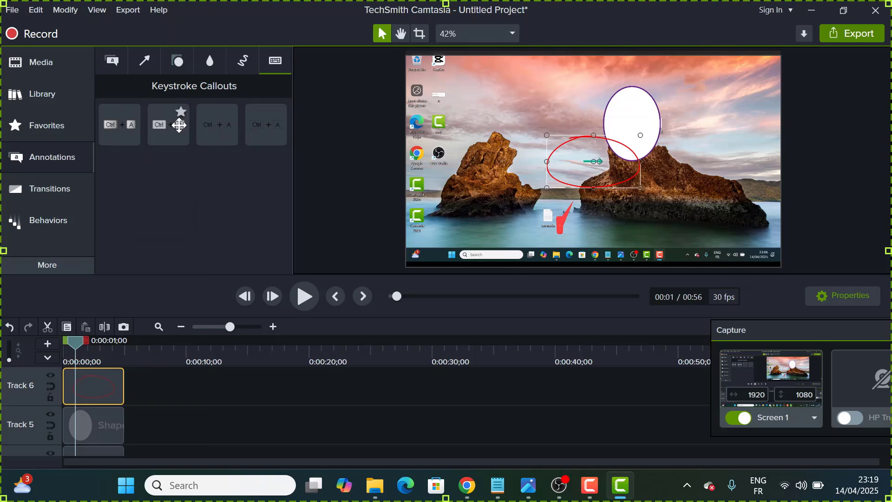
left_click(120, 125)
left_click(147, 166)
left_click(118, 126)
Show the Transitions and split the audio clip on Track 2 at 0:00:09;14.
left_click(55, 188)
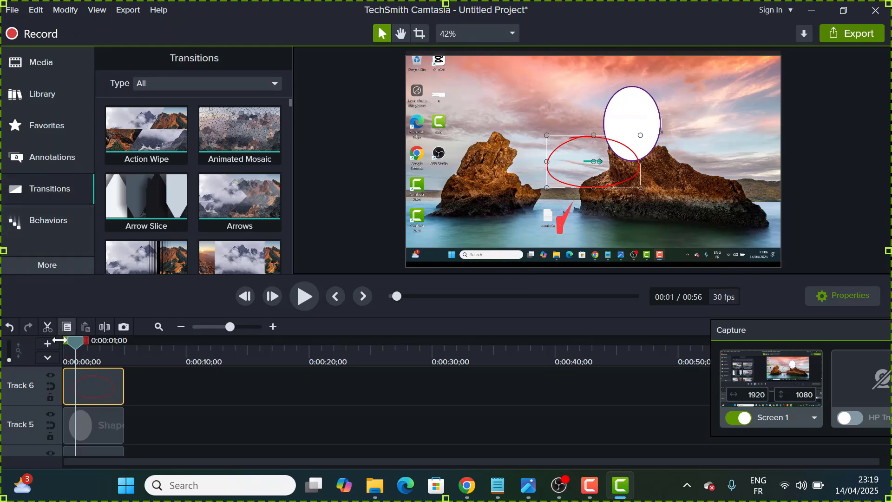
left_click_drag(76, 346, 41, 350)
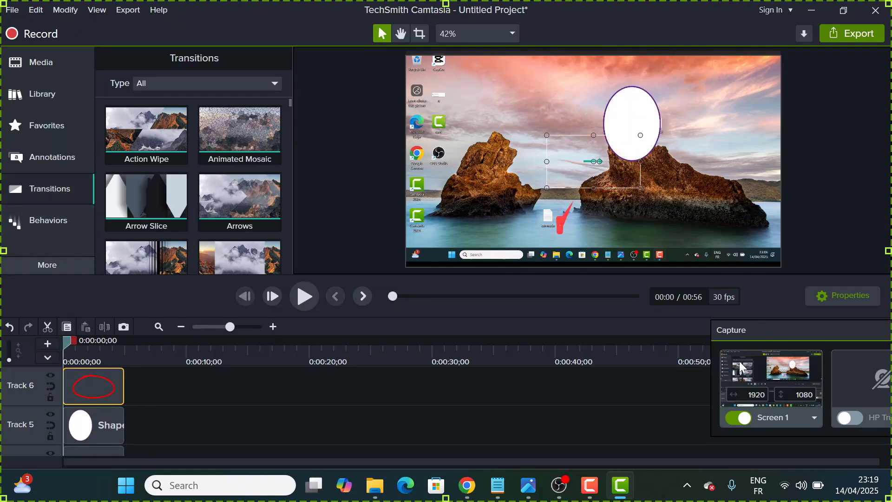
scroll(644, 406, "down", 5)
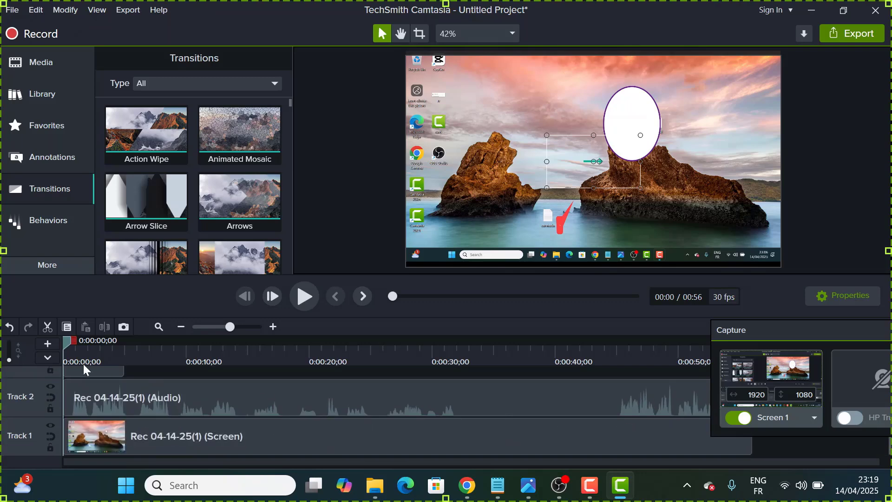
left_click_drag(65, 345, 180, 357)
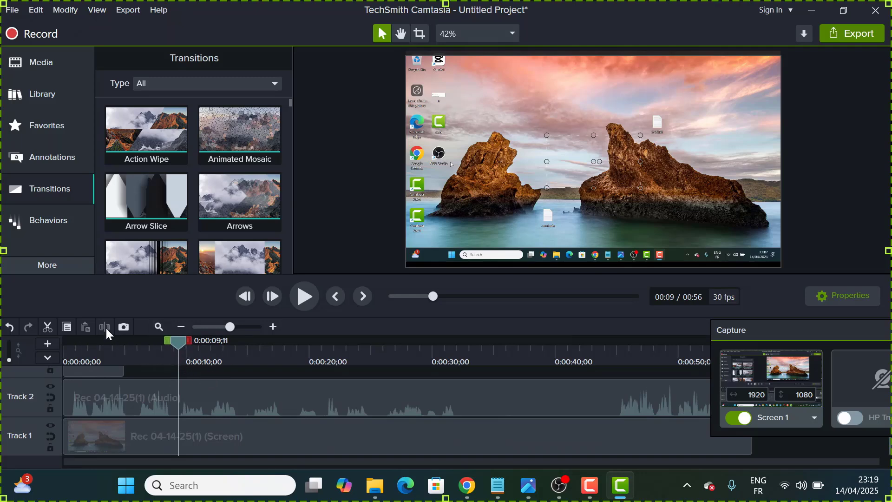
left_click(50, 326)
left_click(180, 391)
mouse_move(178, 344)
left_mouse_down()
mouse_move(193, 342)
mouse_move(179, 343)
left_mouse_up()
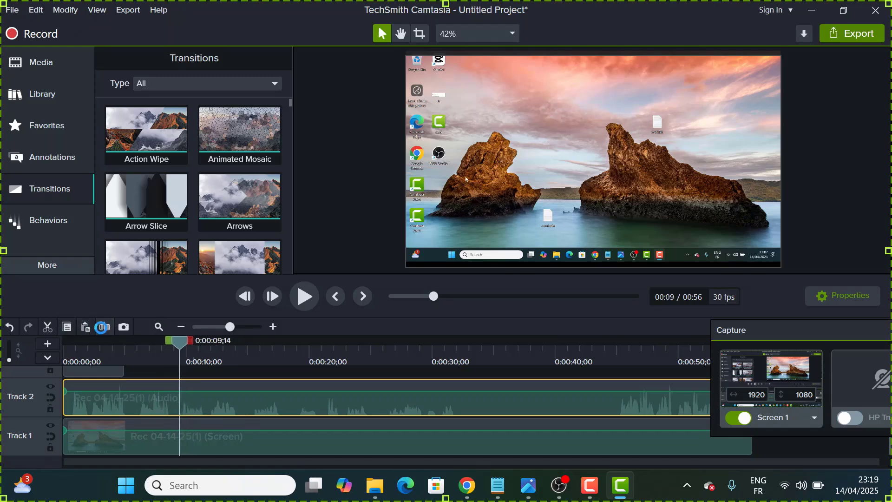
left_click(104, 326)
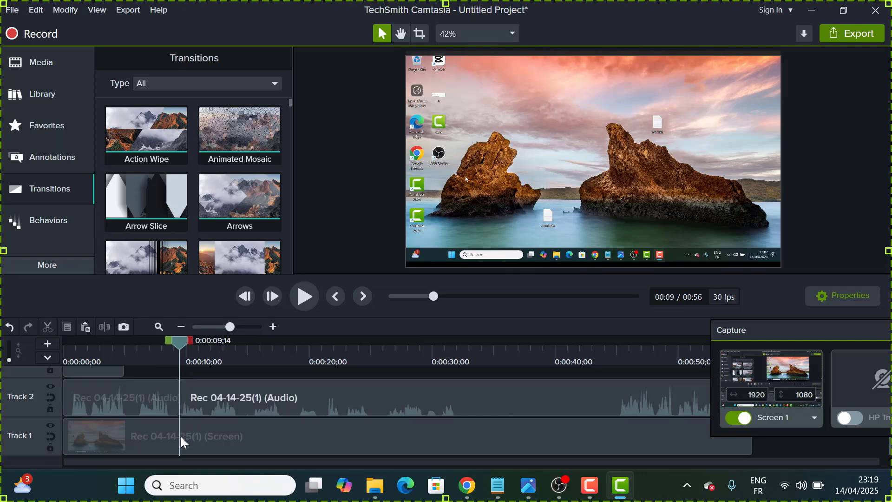
Split the screen recording clip on Track 1 at 0:00:08;27.
mouse_move(179, 344)
left_mouse_down()
mouse_move(194, 346)
mouse_move(172, 344)
left_mouse_up()
left_click(170, 442)
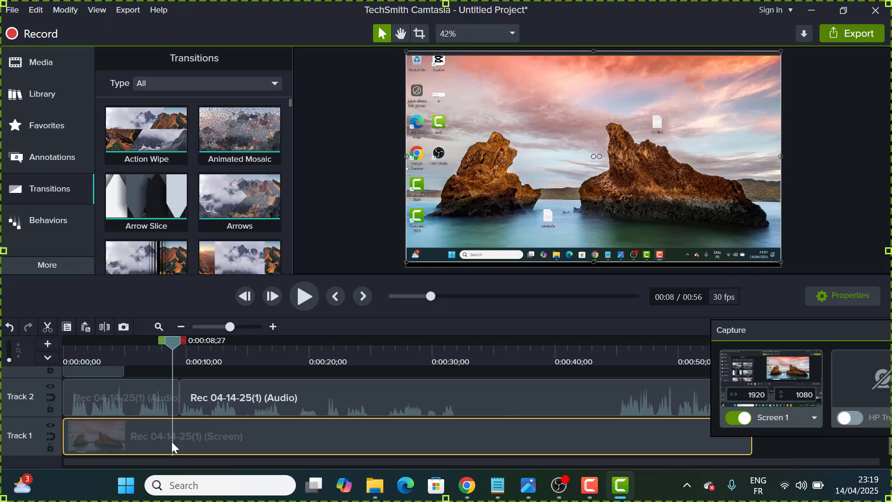
left_click(103, 326)
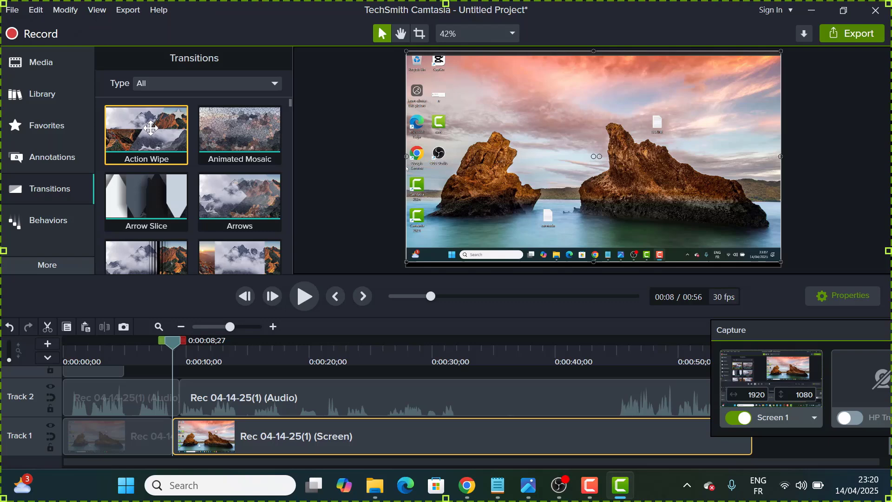
Apply the Action Wipe transition at the cut in the screen recording and play it back from 0:00:07;17.
left_click_drag(151, 128, 171, 440)
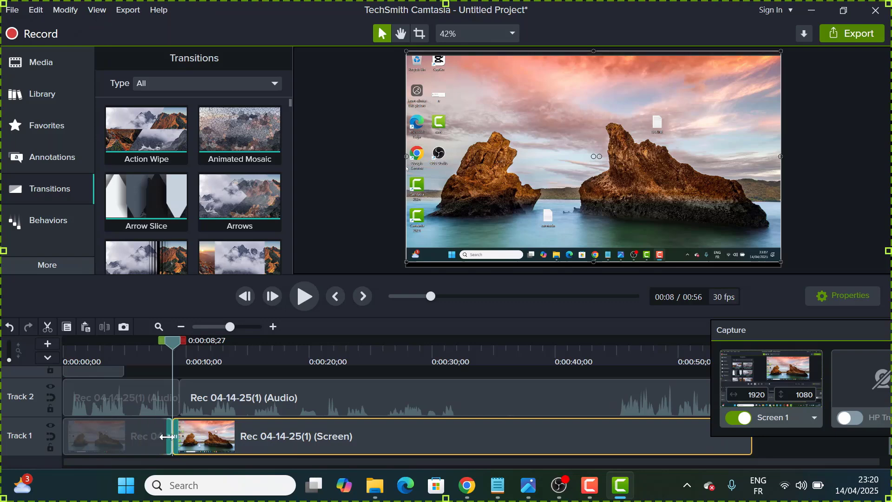
left_click(158, 344)
mouse_move(166, 344)
left_mouse_down()
mouse_move(211, 346)
mouse_move(157, 354)
left_mouse_up()
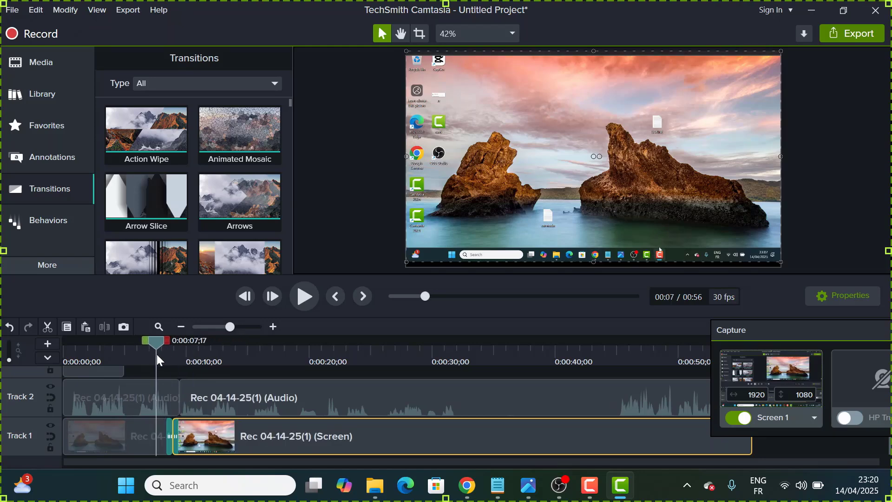
left_click(304, 296)
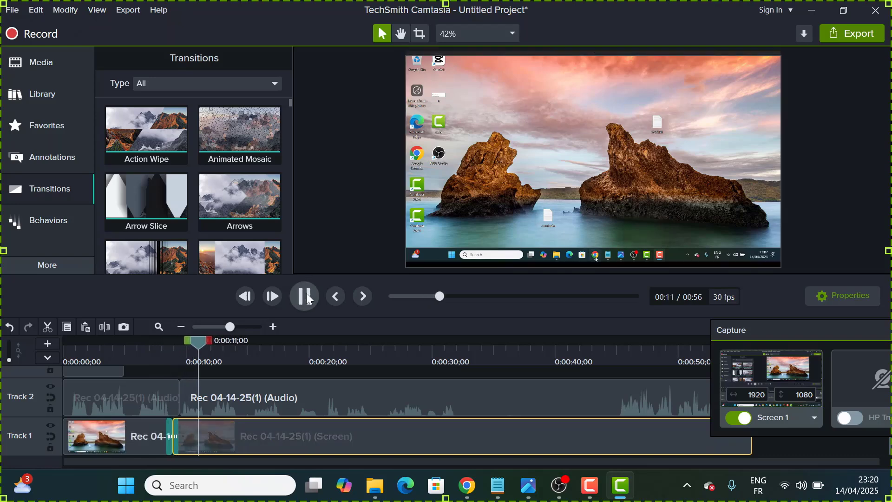
left_click(302, 295)
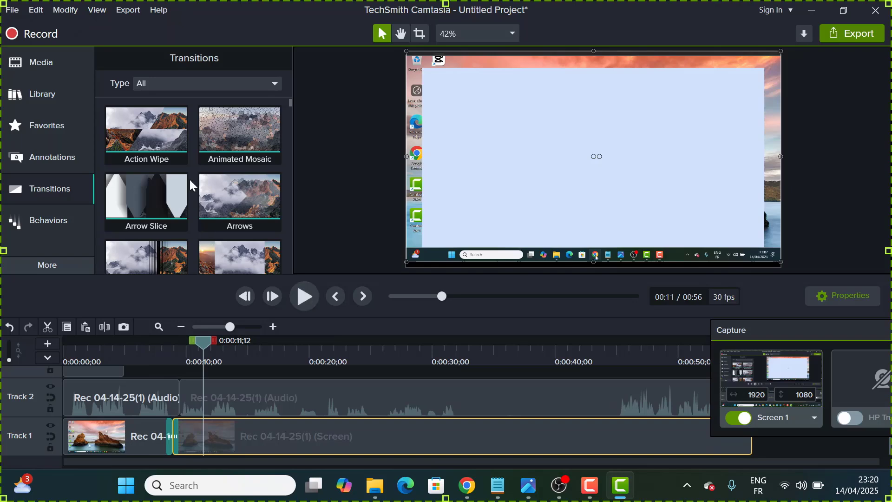
Browse the remaining transitions, then look through the text animation presets in the Behaviors.
scroll(189, 180, "down", 3)
scroll(194, 181, "up", 1)
scroll(194, 185, "up", 2)
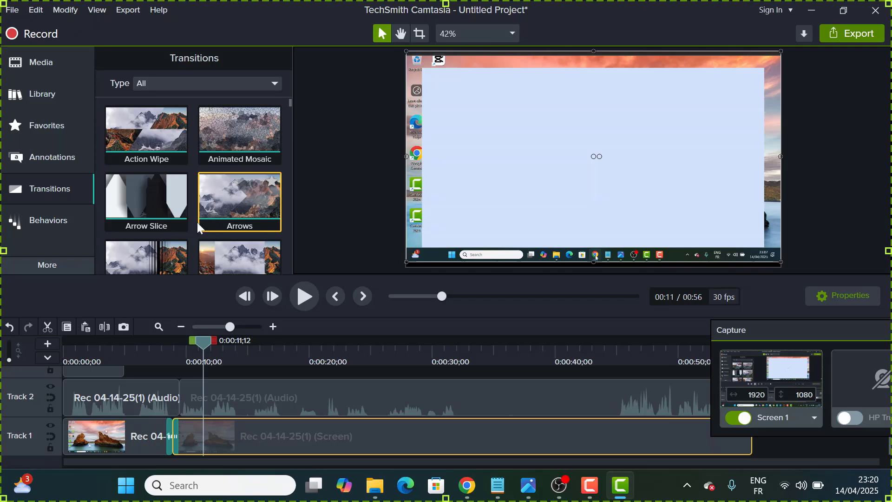
left_click(51, 223)
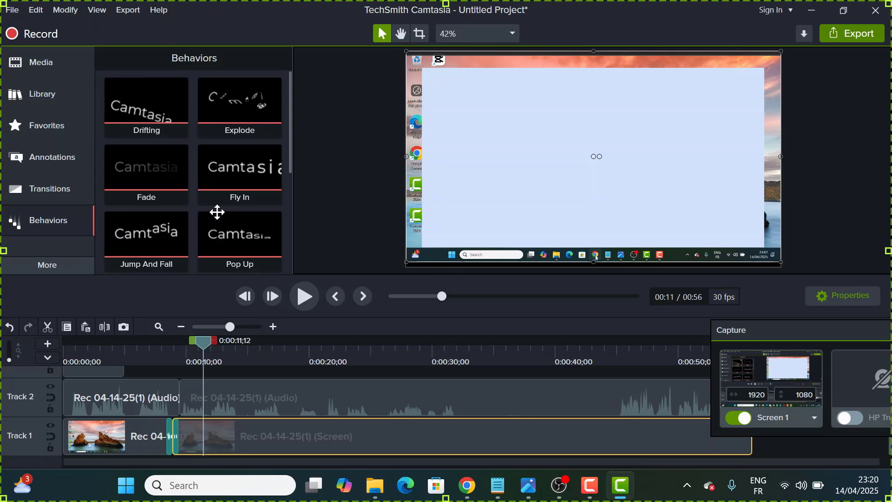
scroll(175, 182, "down", 6)
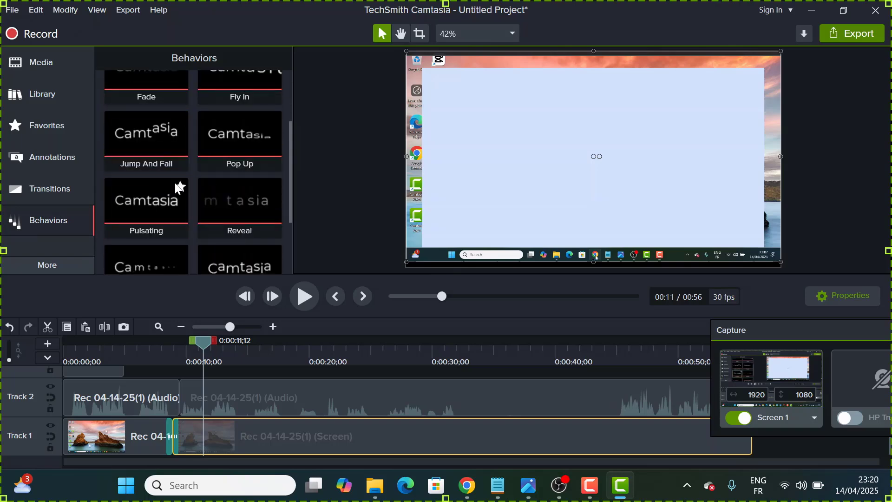
scroll(179, 187, "up", 6)
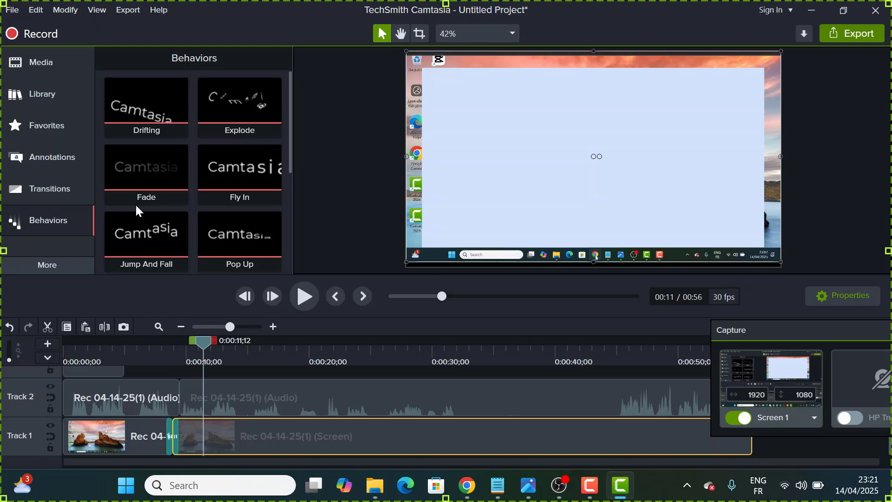
scroll(135, 206, "down", 2)
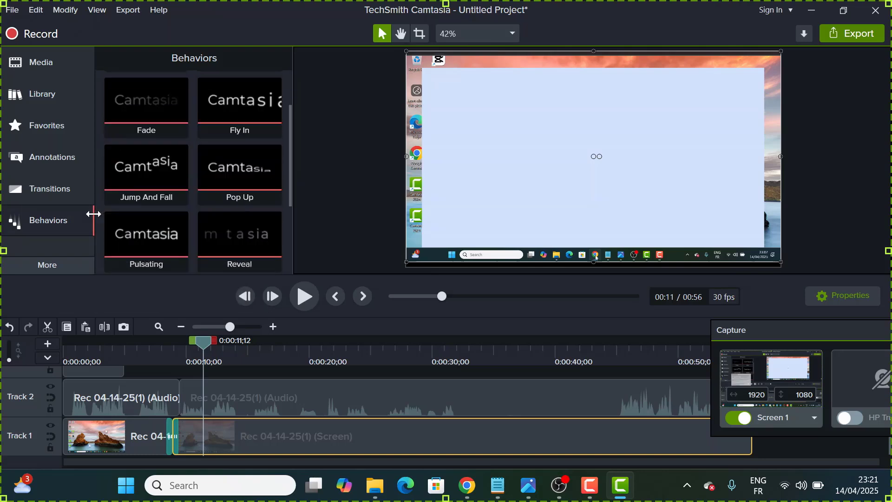
Add a Zoom-n-Pan animation at 0:00:13;21 on the screen recording, zooming to 165% on the upper-left part of the frame.
left_click(50, 267)
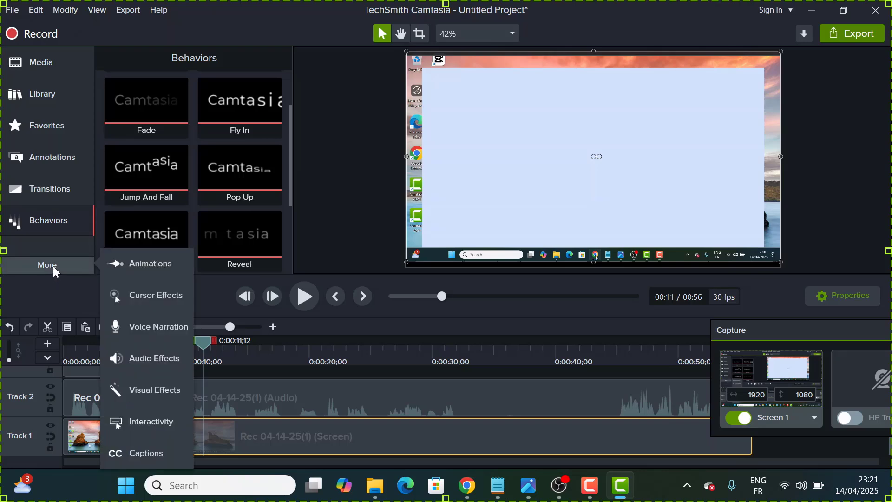
left_click(146, 270)
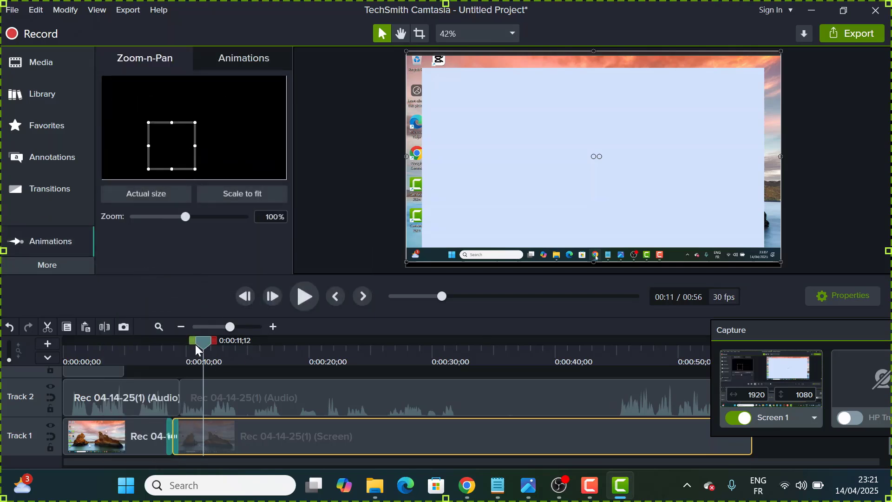
left_click_drag(196, 344, 228, 370)
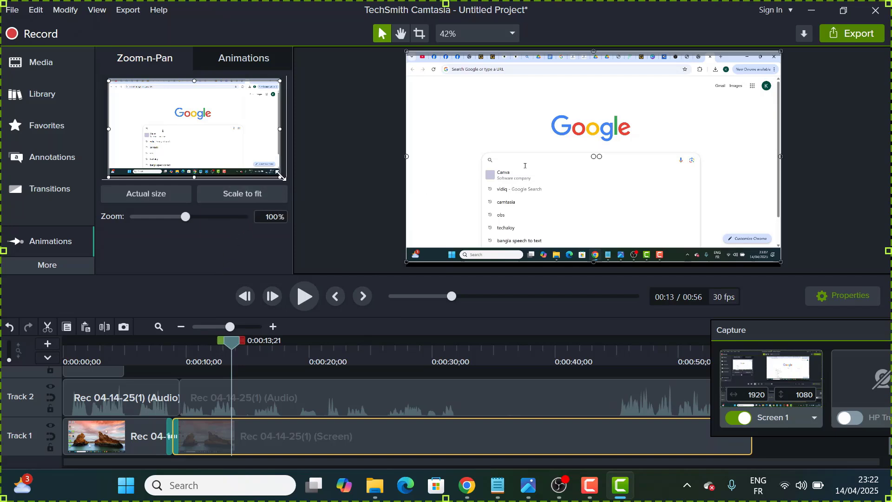
left_click_drag(280, 176, 175, 137)
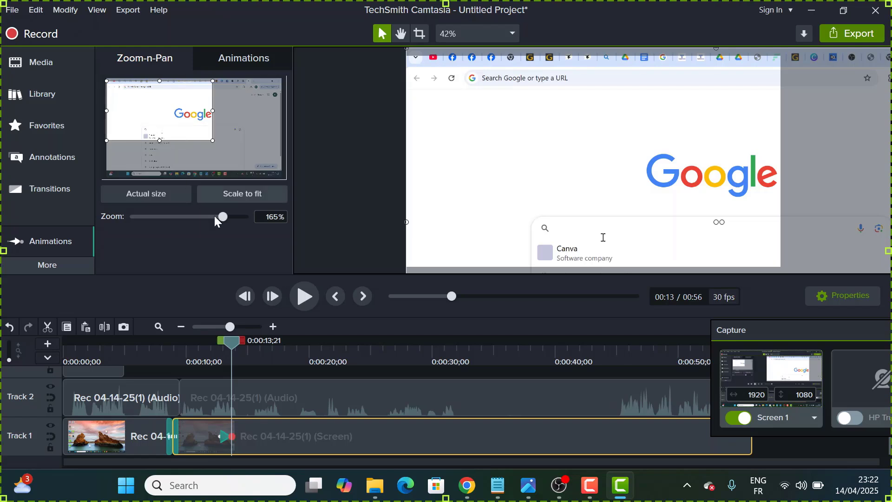
Play on to 0:00:17;20 and add a zoom-out animation there that scales the recording to fit.
left_click(305, 294)
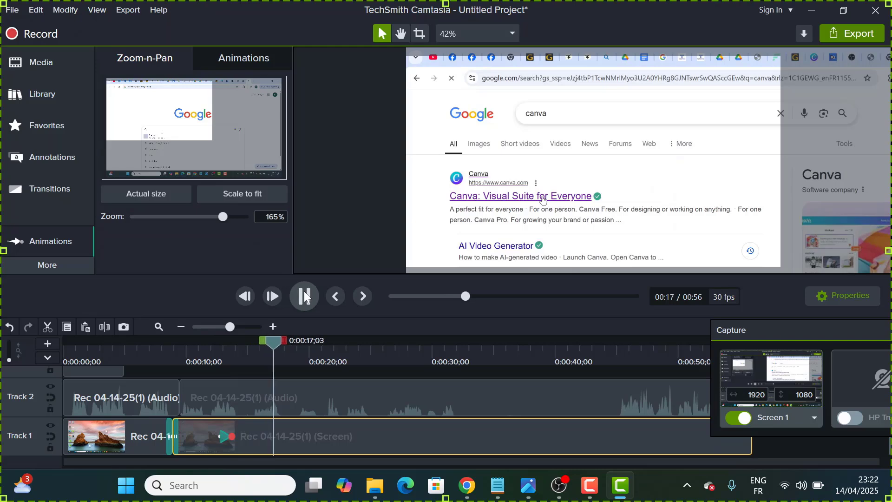
left_click(305, 294)
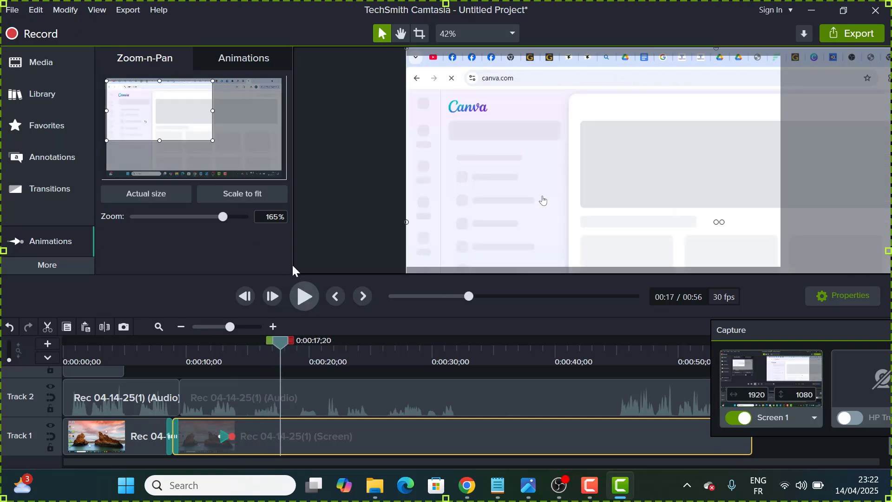
left_click(248, 195)
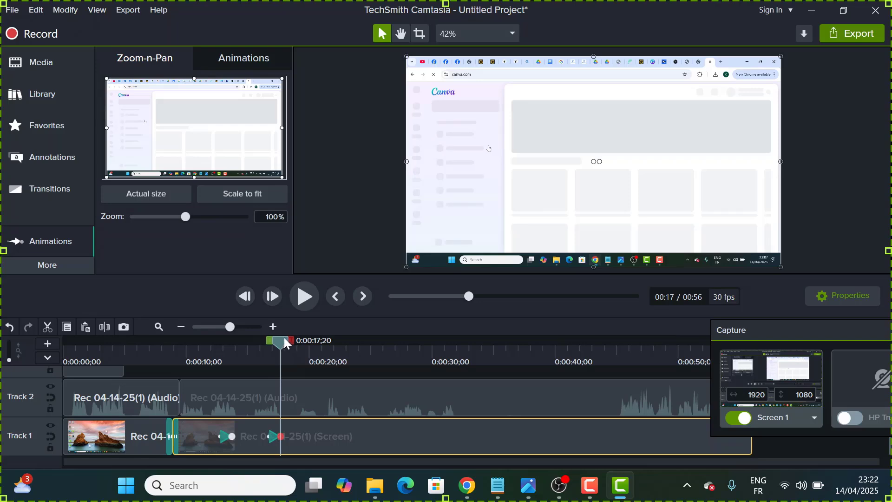
Play back the zoom-in and zoom-out animations, starting from 0:00:10;16 and stopping at 0:00:20;10.
left_click_drag(283, 338, 235, 343)
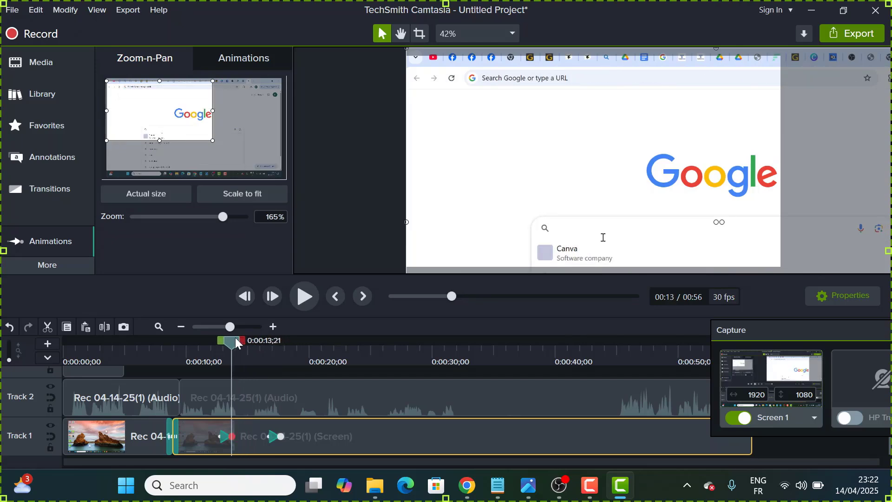
left_click(298, 293)
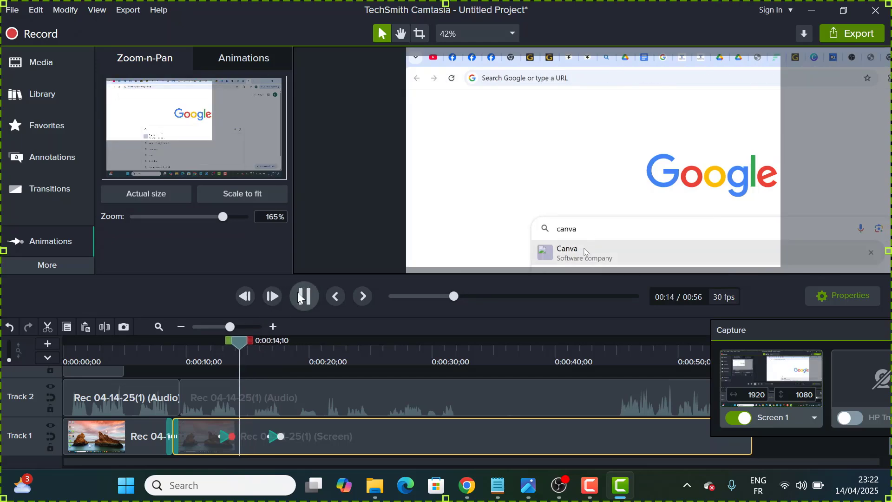
left_click_drag(258, 339, 193, 335)
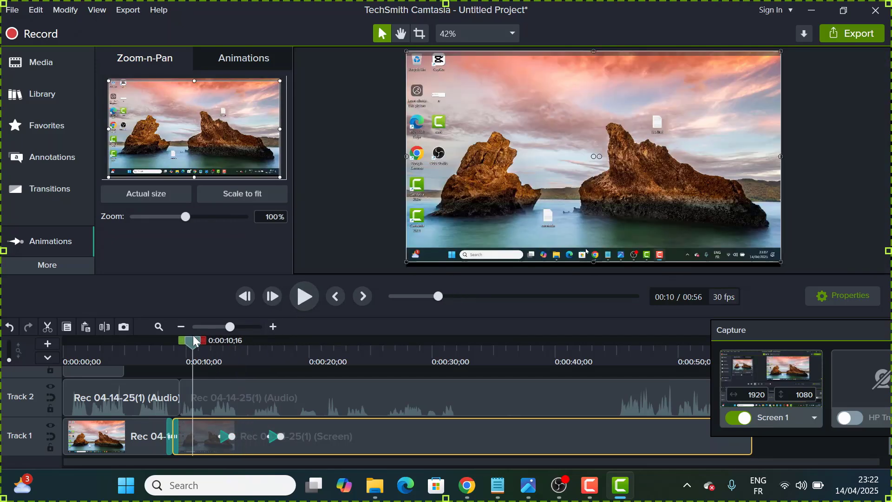
left_click(300, 299)
left_click(300, 297)
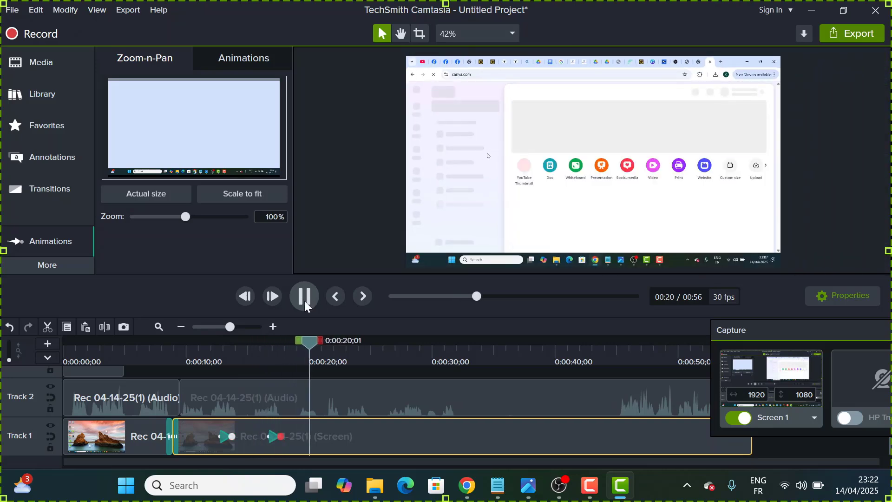
left_click(305, 299)
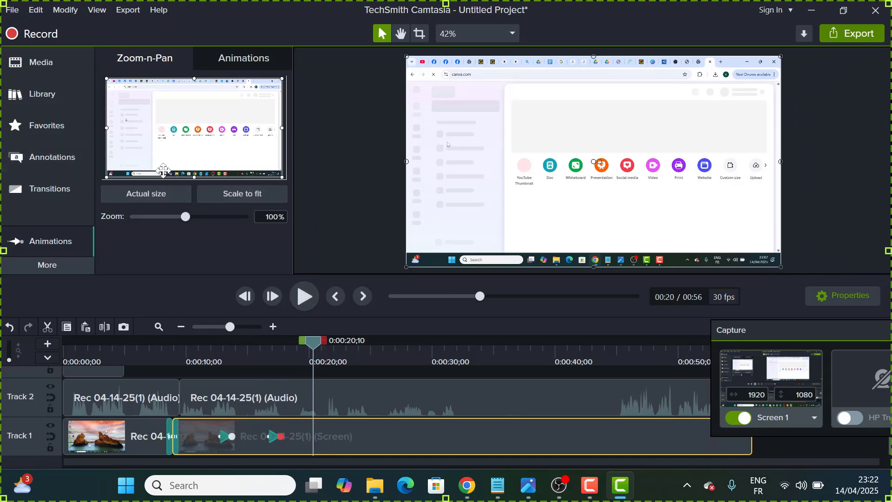
Look through the preset Animations, revisit the Behaviors, and examine the Cursor Effects.
left_click(246, 60)
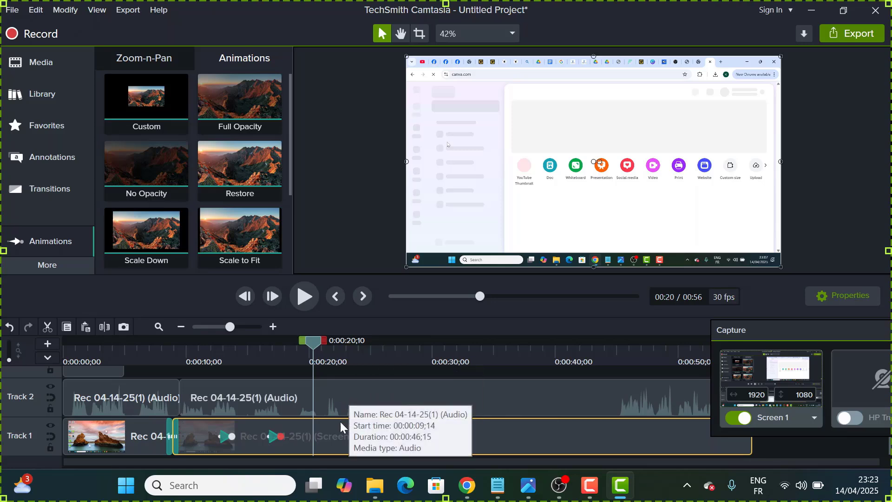
left_click(59, 266)
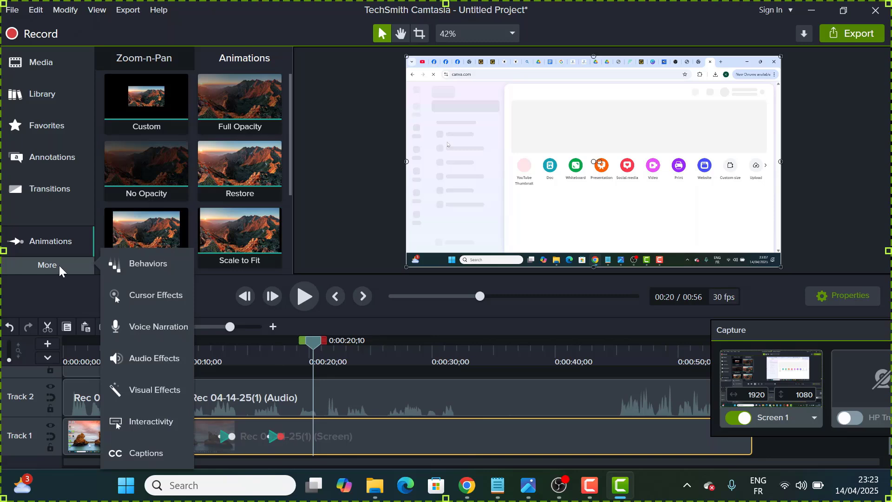
left_click(143, 264)
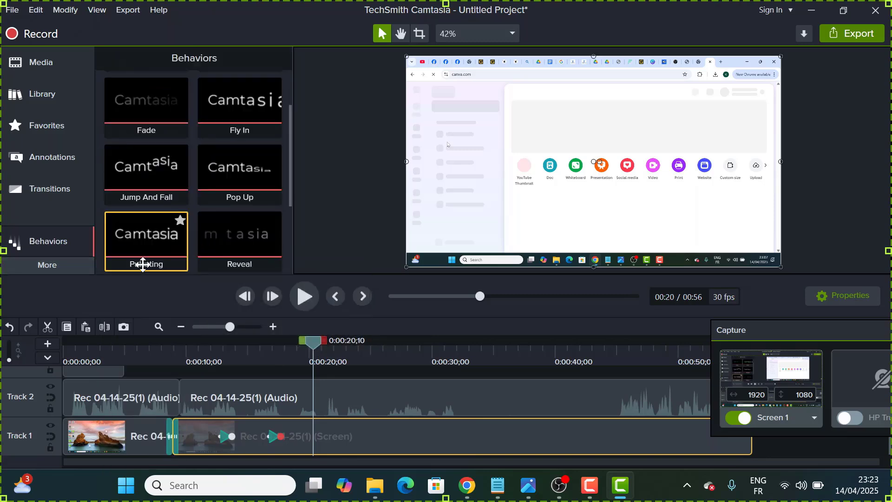
left_click(66, 269)
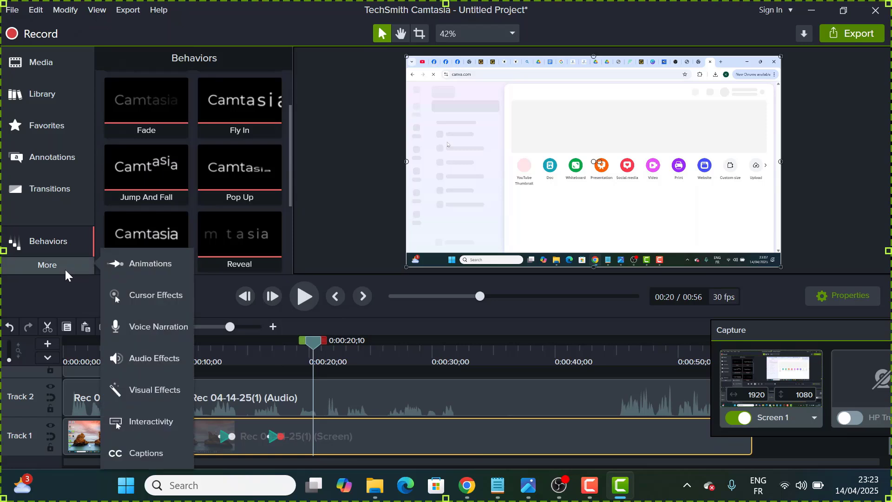
left_click(152, 297)
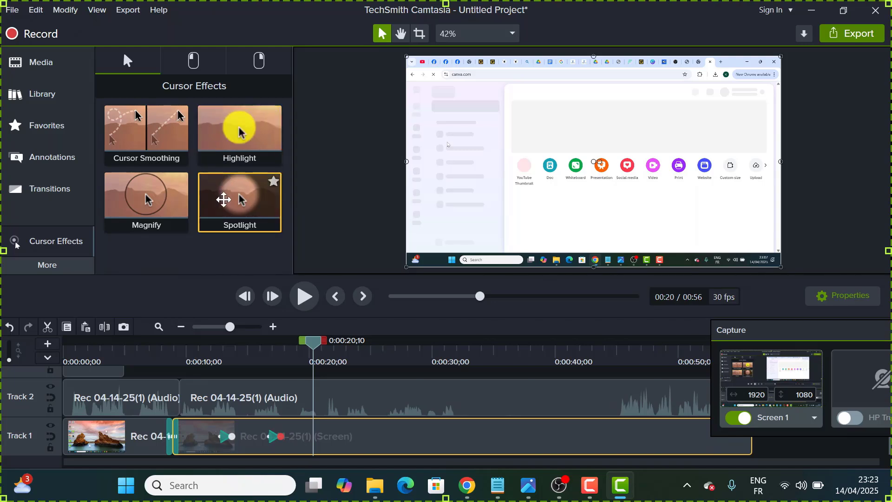
left_click(61, 268)
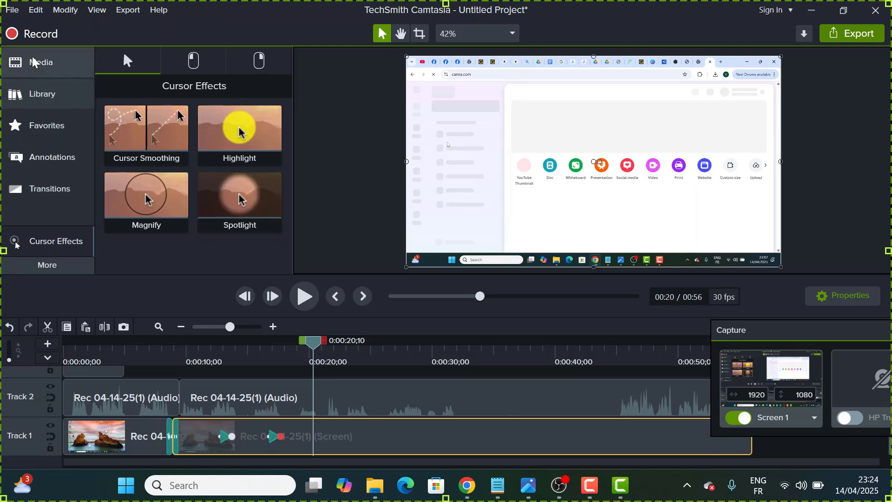
Look over the File, Edit, View, Export and Help commands, and show the available export destinations.
left_click(11, 10)
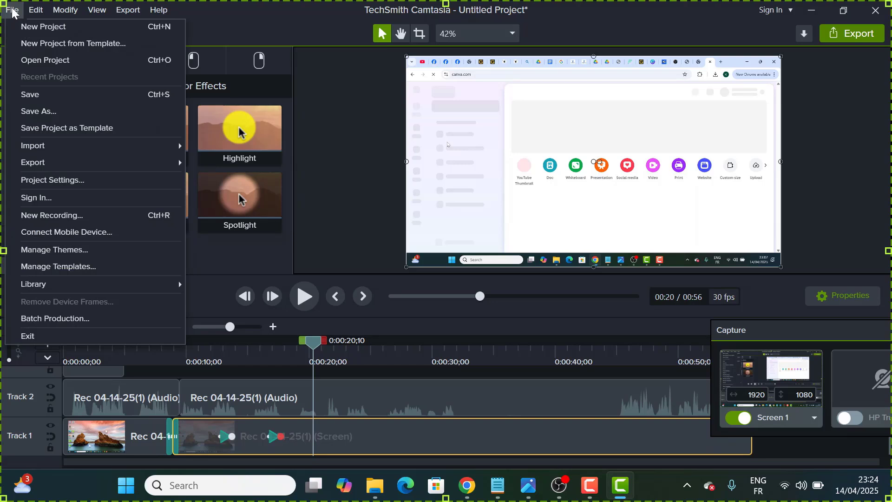
left_click(21, 11)
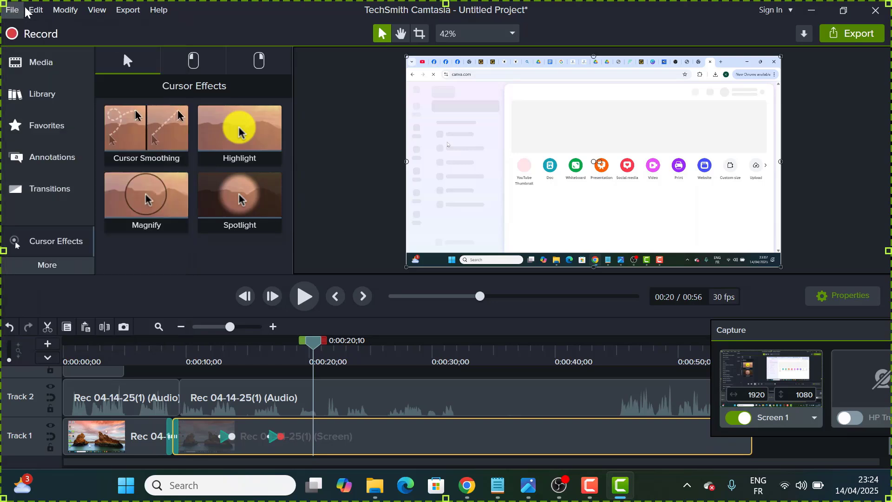
left_click(32, 12)
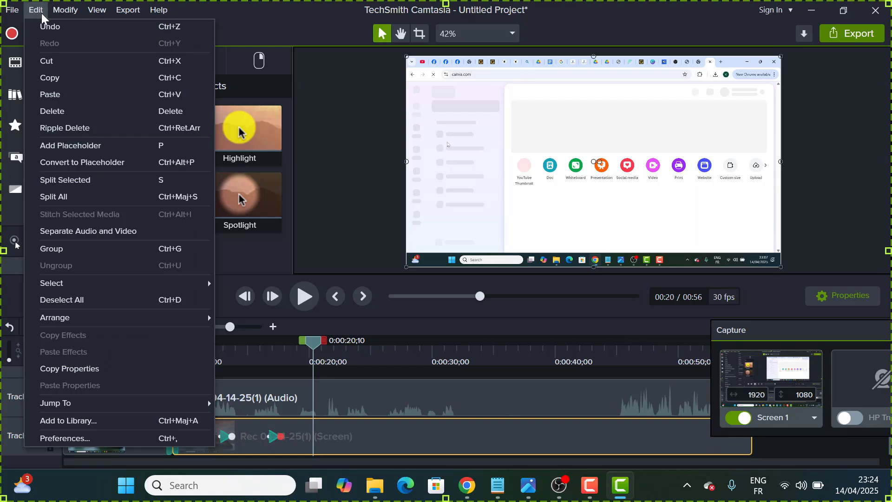
mouse_move(66, 15)
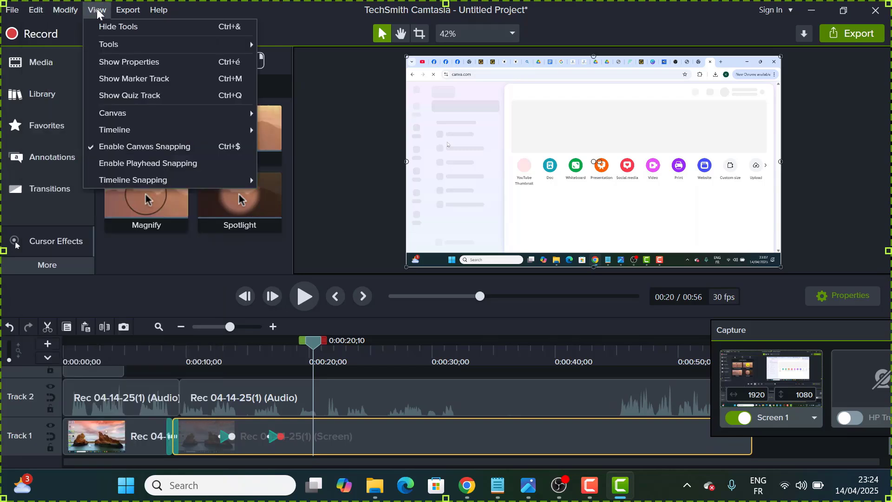
mouse_move(128, 10)
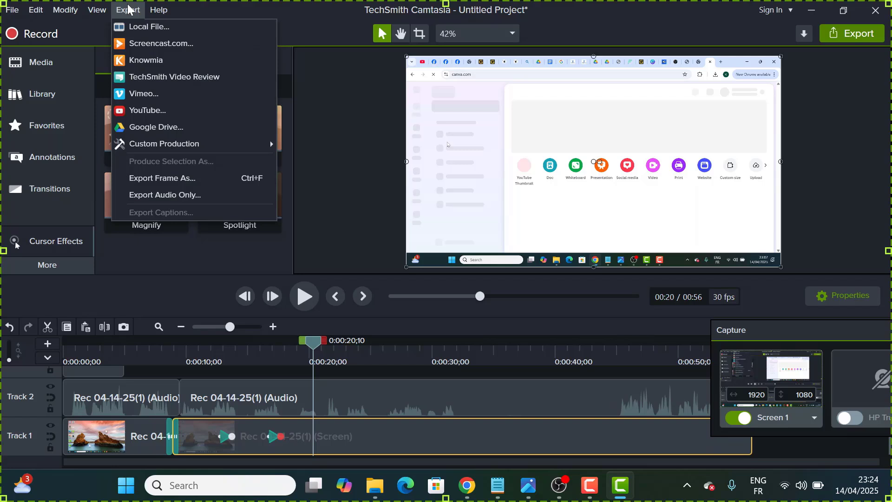
mouse_move(158, 9)
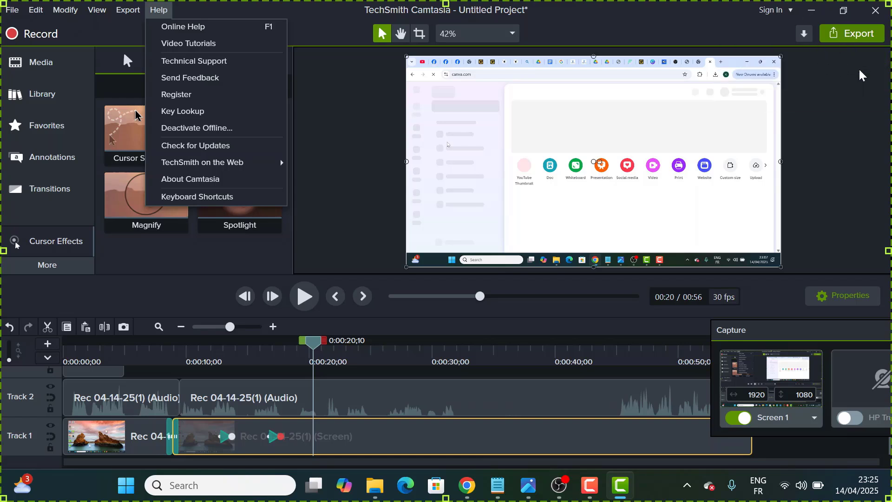
left_click(857, 34)
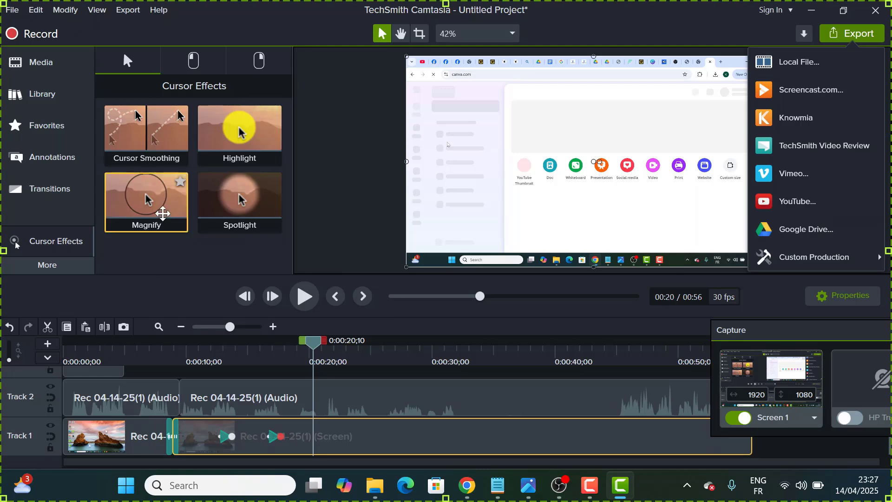
Return to the lesson notes in Notepad and highlight the line "how to get it / downloading installing".
left_click(810, 11)
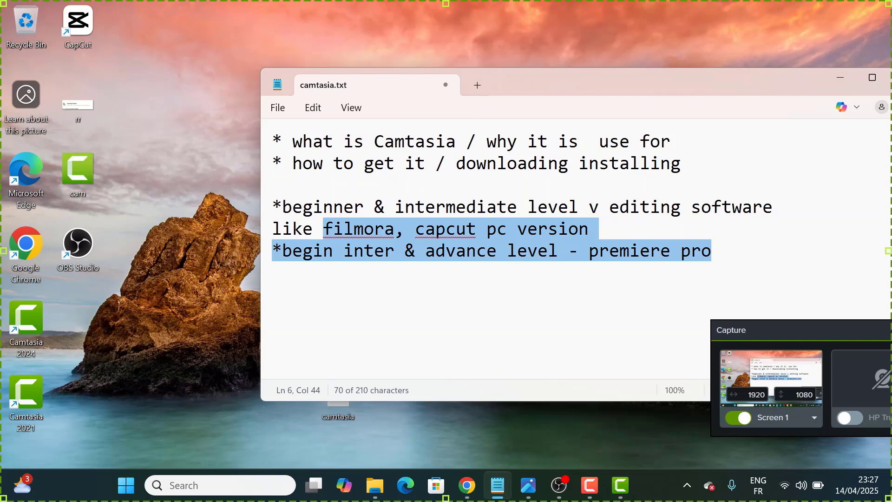
left_click_drag(681, 164, 272, 164)
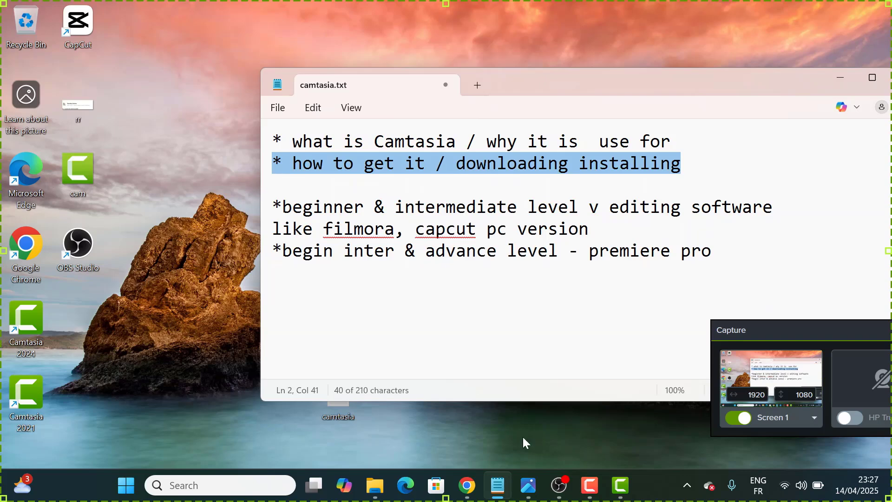
left_click(620, 485)
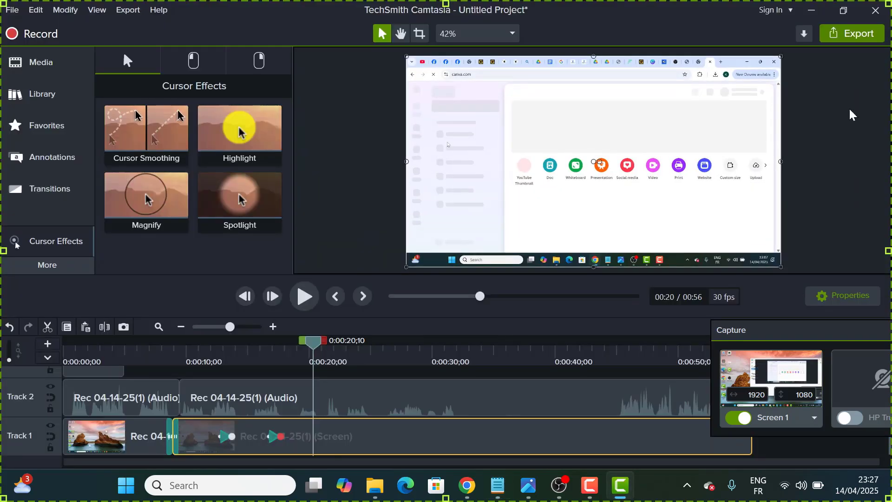
left_click(811, 9)
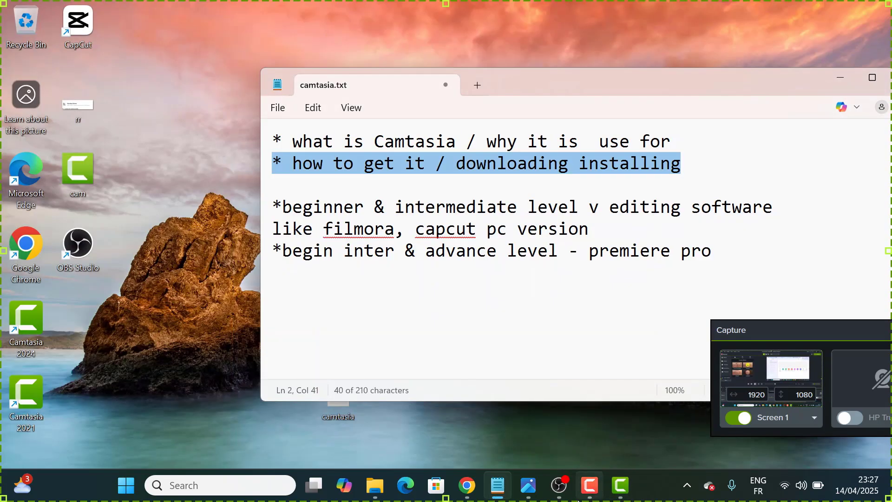
mouse_move(601, 491)
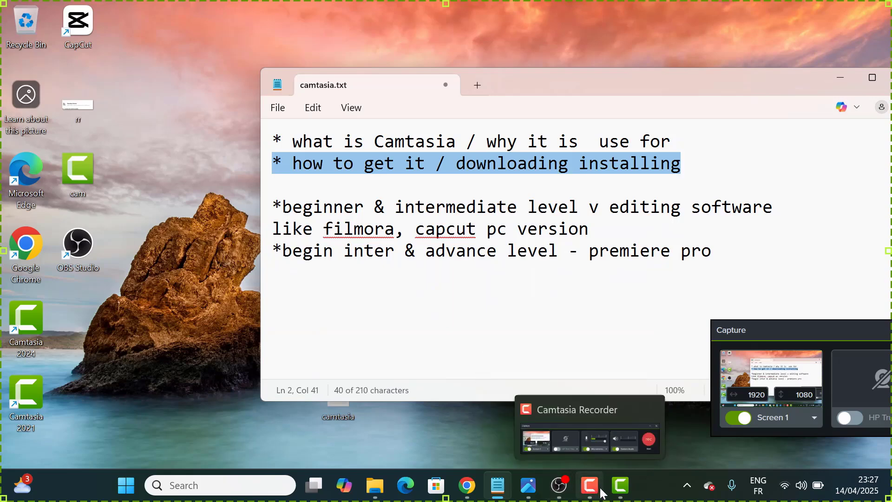
Switch to Chrome and search Google for "camtasia" in a new tab.
left_click(467, 485)
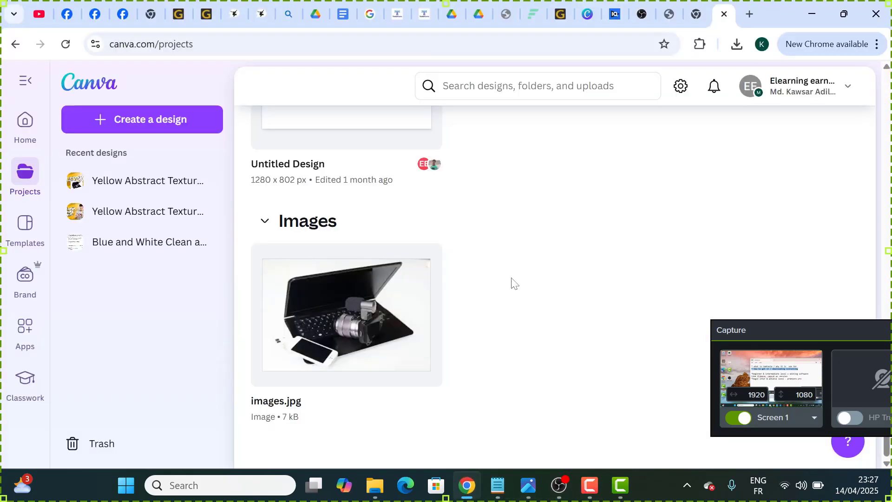
key("ctrl+t")
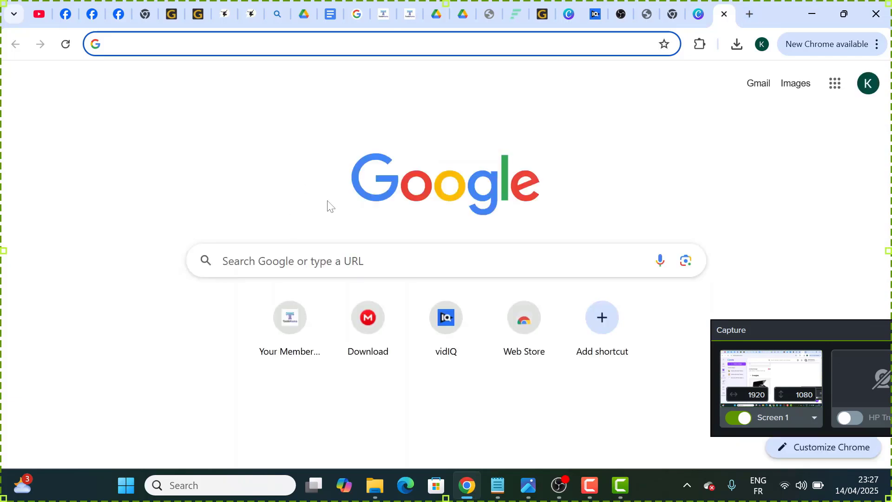
left_click(307, 261)
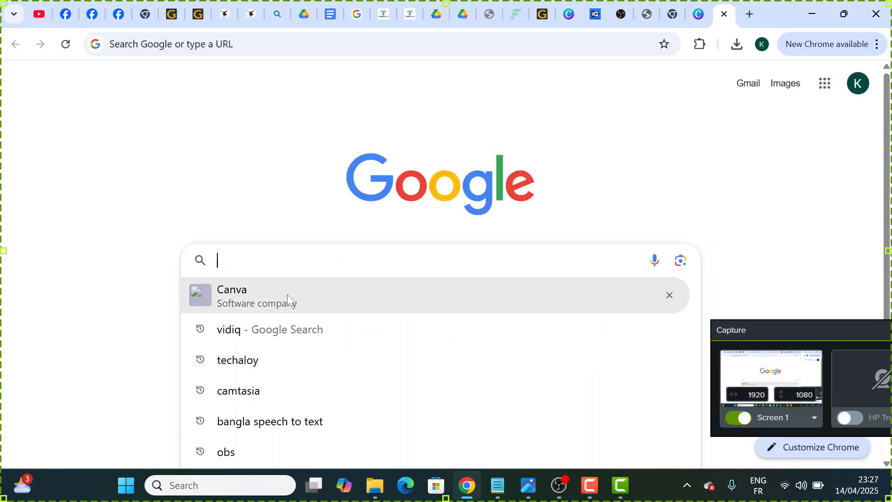
type("camtasia")
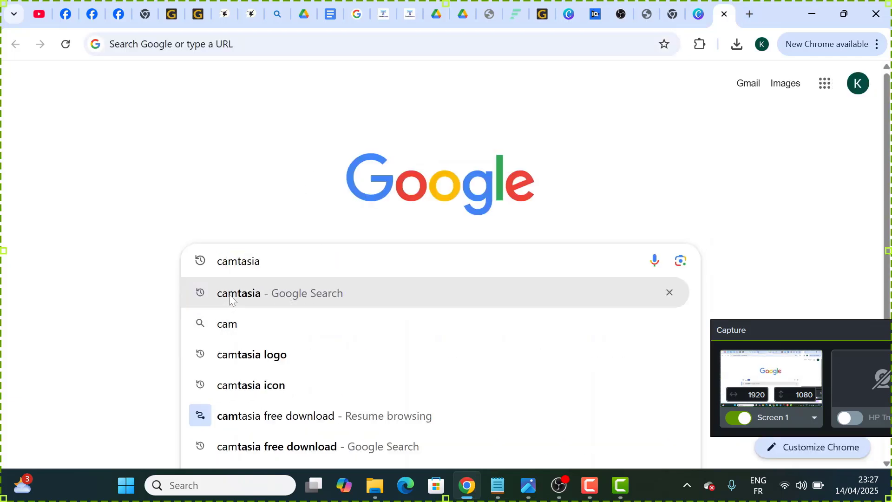
left_click(231, 293)
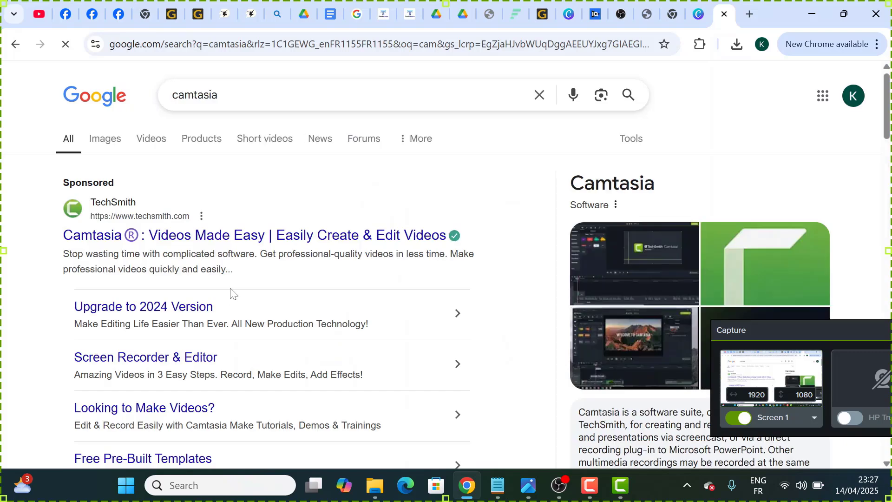
Open TechSmith's sponsored Camtasia result to reach the plan comparison page and accept all cookies.
left_click(263, 238)
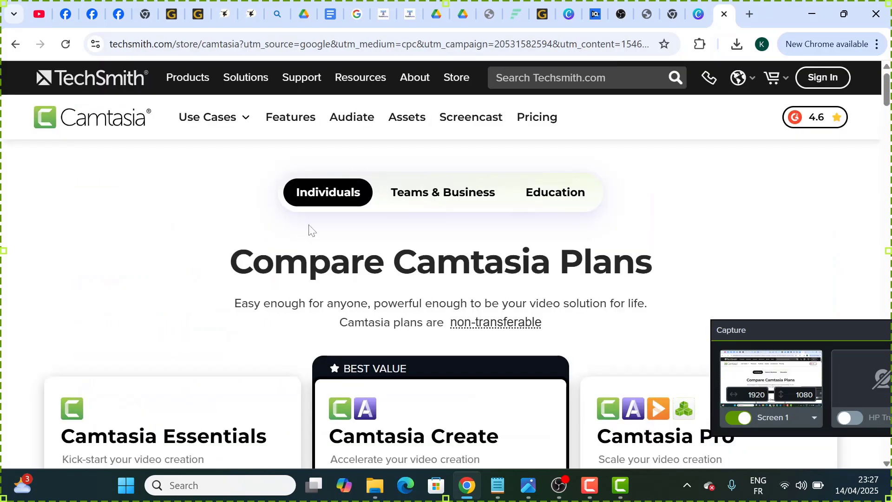
scroll(318, 233, "down", 2)
left_click(517, 184)
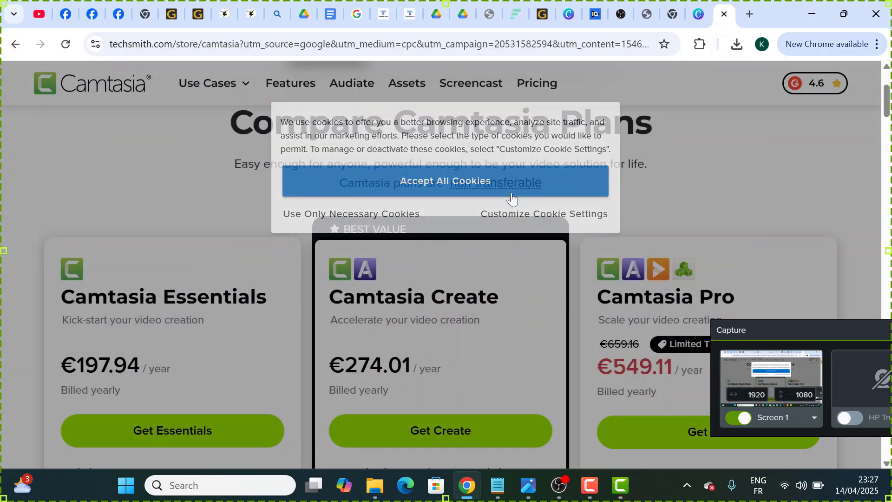
Look through the Camtasia Essentials, Create and Pro plans, comparing their yearly prices and included features.
scroll(525, 235, "down", 2)
scroll(525, 234, "down", 1)
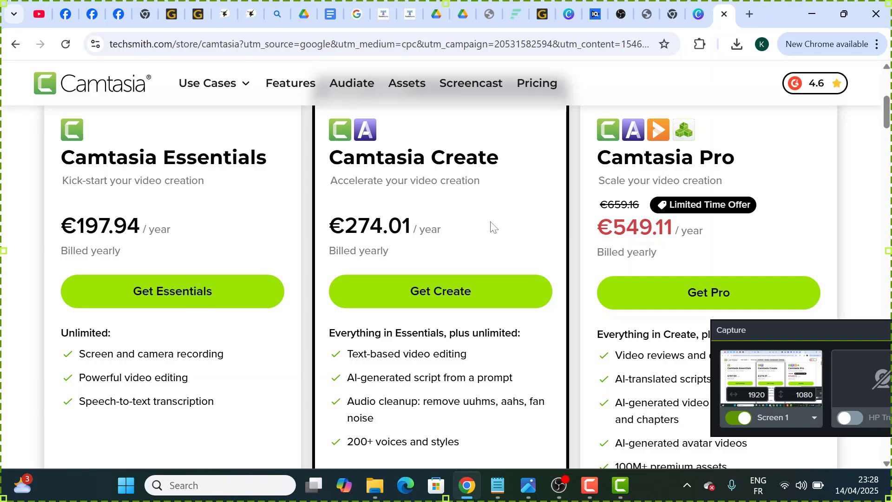
scroll(490, 221, "down", 7)
scroll(489, 219, "up", 1)
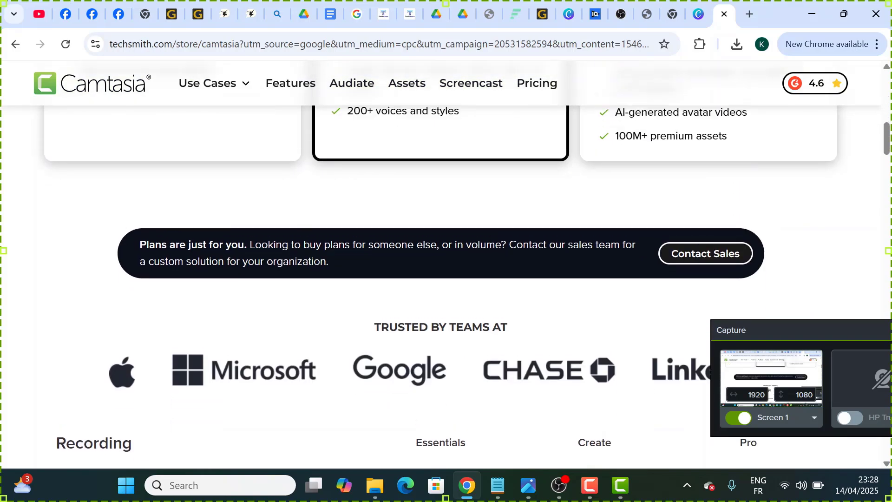
scroll(489, 219, "up", 10)
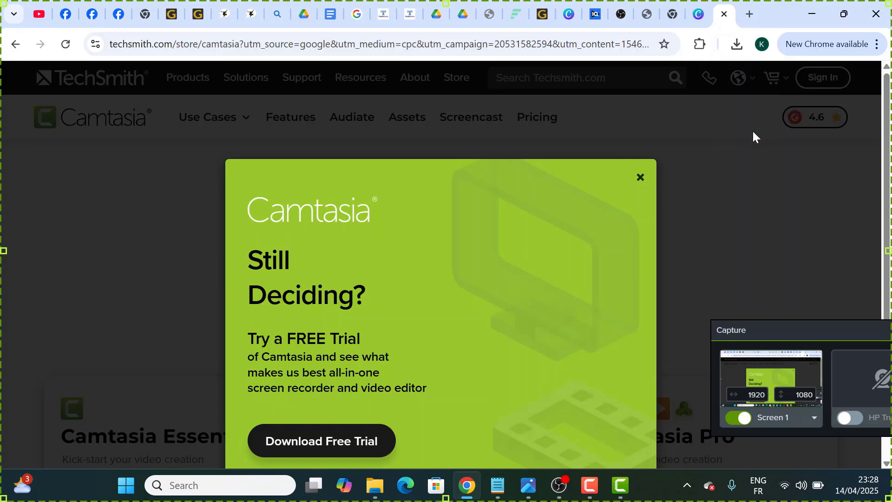
Minimize the browser and switch to Photos to show the Camtasia tutorial thumbnail image.
left_click(812, 13)
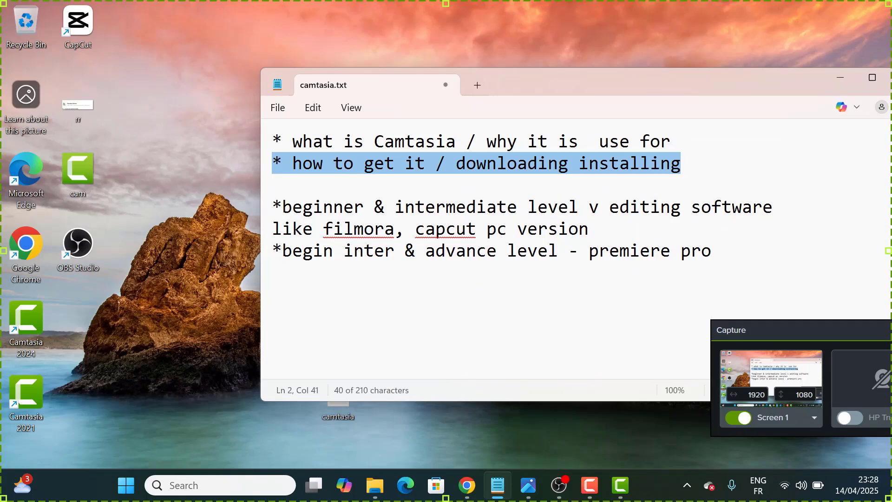
left_click(529, 493)
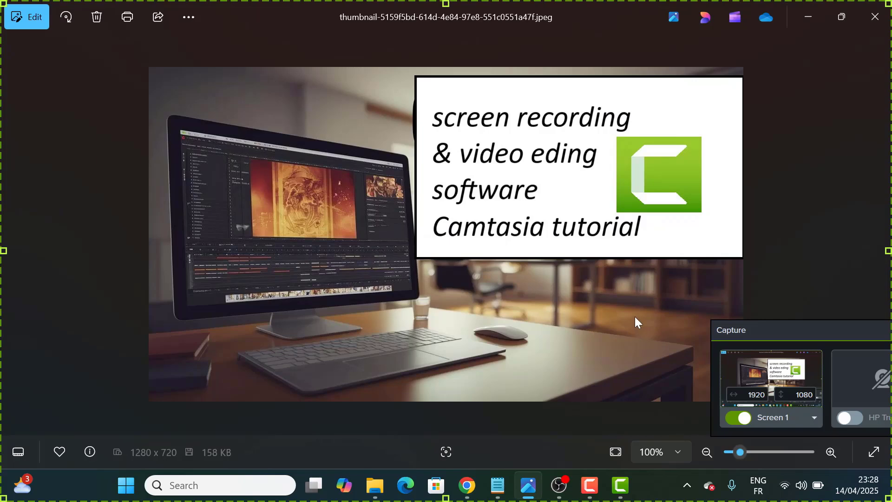